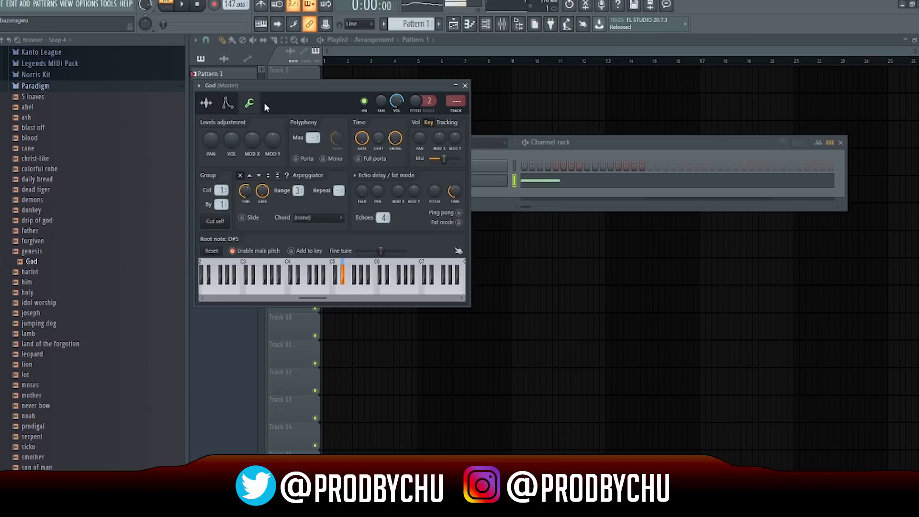
- Open the God channel's piano roll, place F#5 notes at the start and end of bar 1, and audition them with the metronome on
{"action": "right_click", "coordinate": [498, 180]}
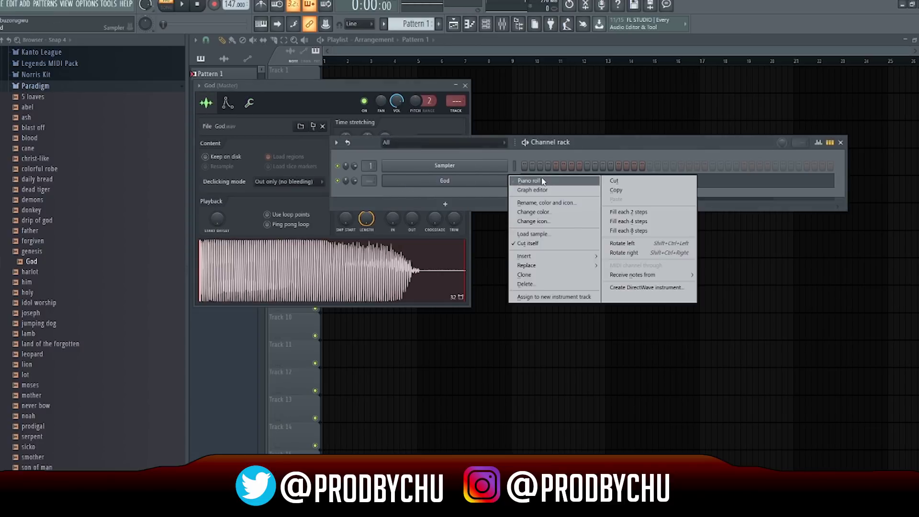
{"action": "left_click", "coordinate": [526, 178]}
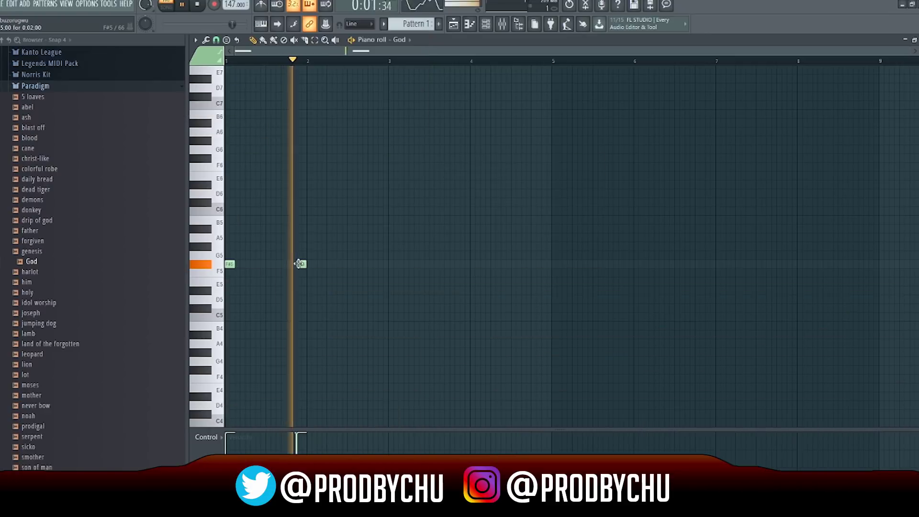
{"action": "key", "text": "space"}
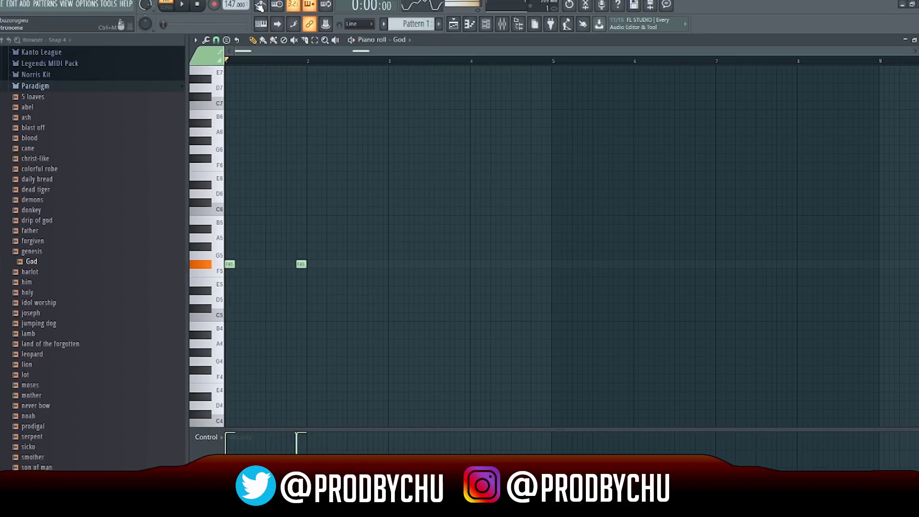
{"action": "left_click", "coordinate": [260, 6]}
{"action": "key", "text": "space"}
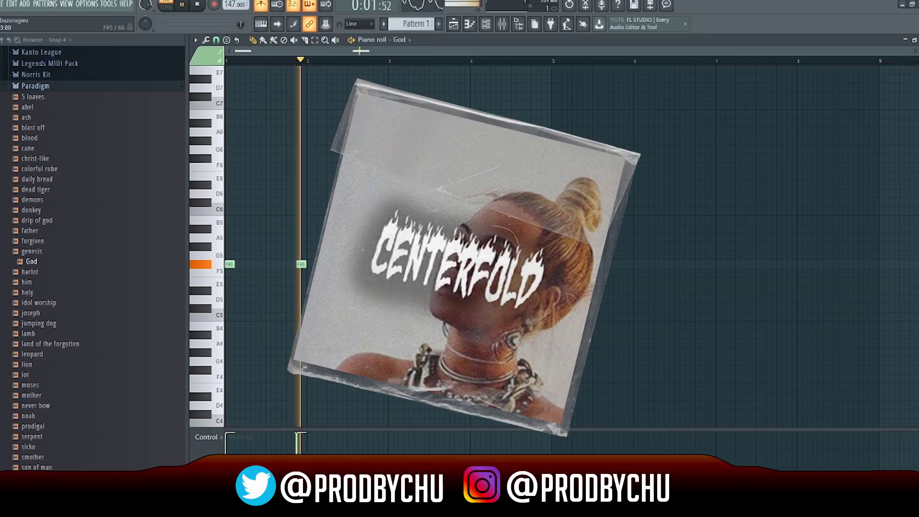
{"action": "key", "text": "space"}
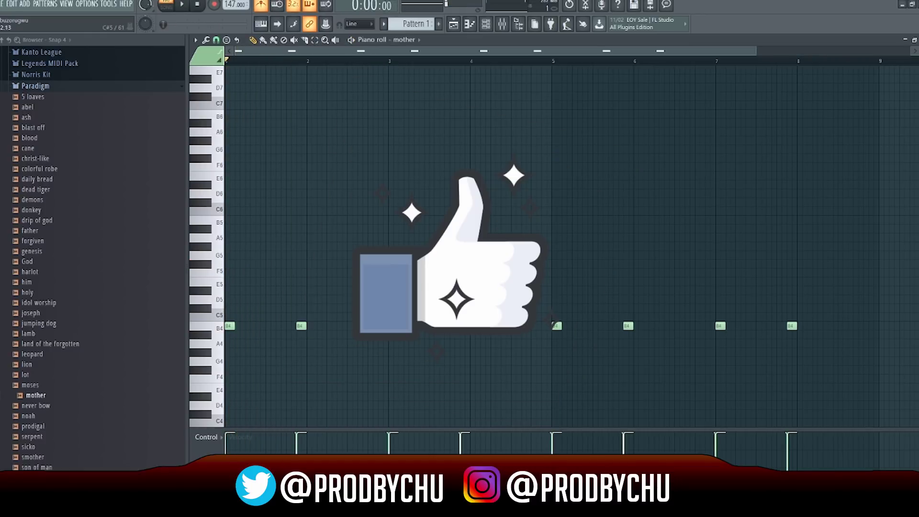
- Raise the mother pattern's repeated notes one octave to B5 and add consecutive F#6 and G6 notes in the second half of bar 2
{"action": "left_click", "coordinate": [350, 285]}
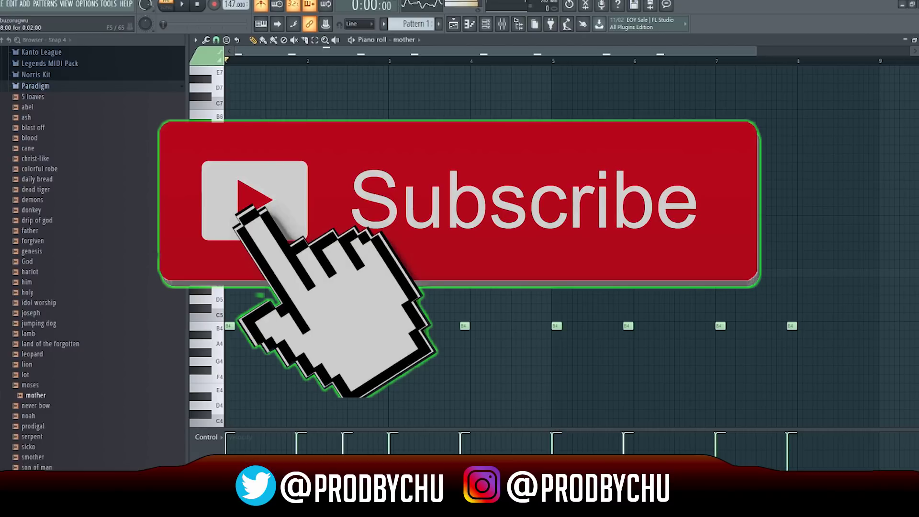
{"action": "key", "text": "space"}
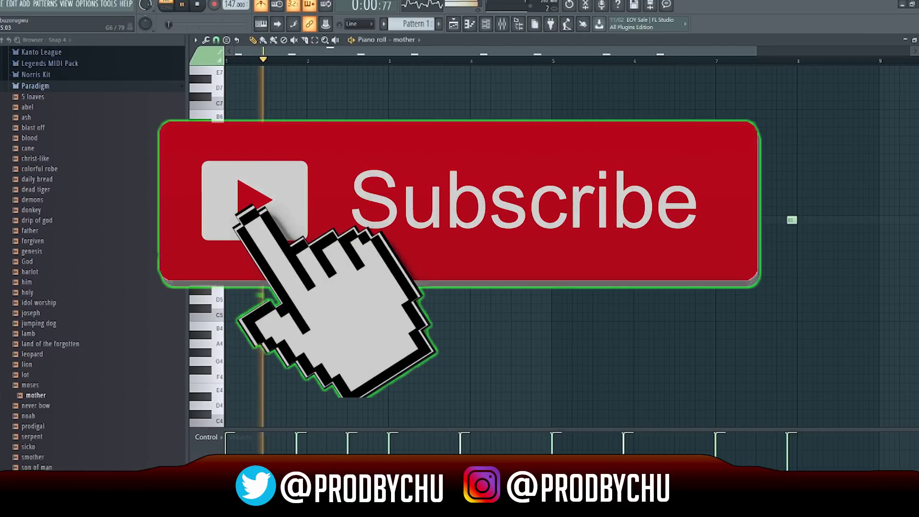
{"action": "scroll", "coordinate": [363, 109], "scroll_direction": "up", "scroll_amount": 2}
{"action": "key", "text": "space"}
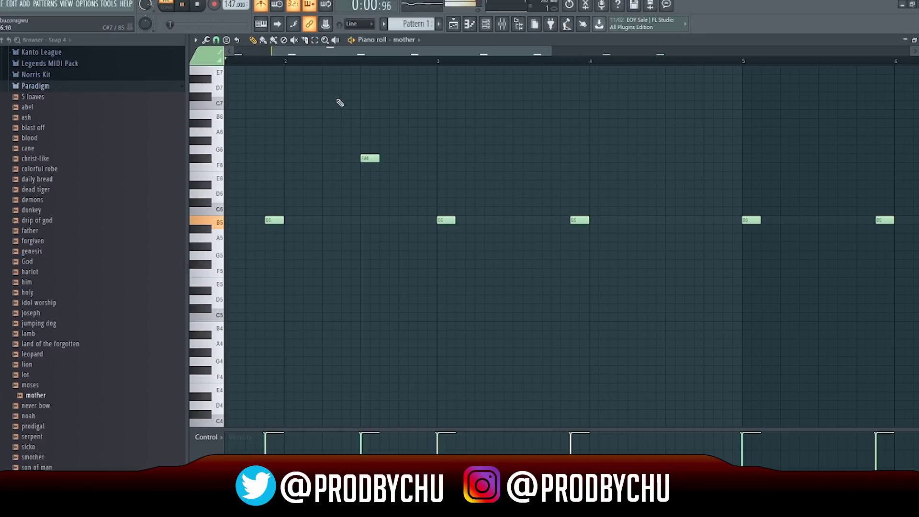
{"action": "key", "text": "space"}
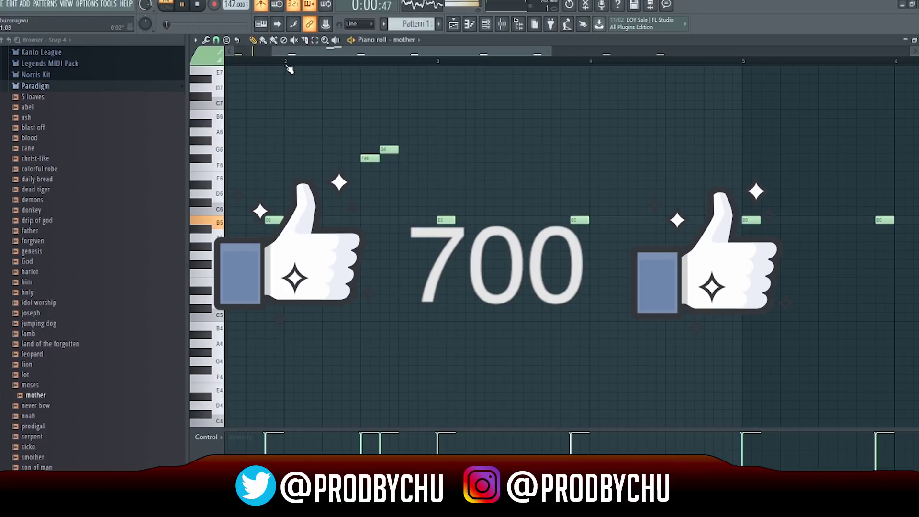
- Add a roll of three very short D6 notes followed by a longer D6 note at the end of bar 2
{"action": "key", "text": "space"}
{"action": "left_click", "coordinate": [391, 149]}
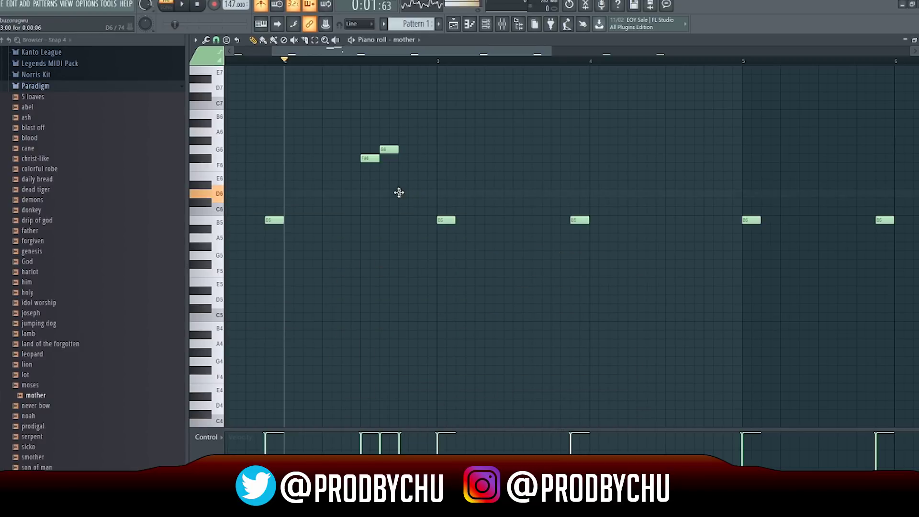
{"action": "key", "text": "space"}
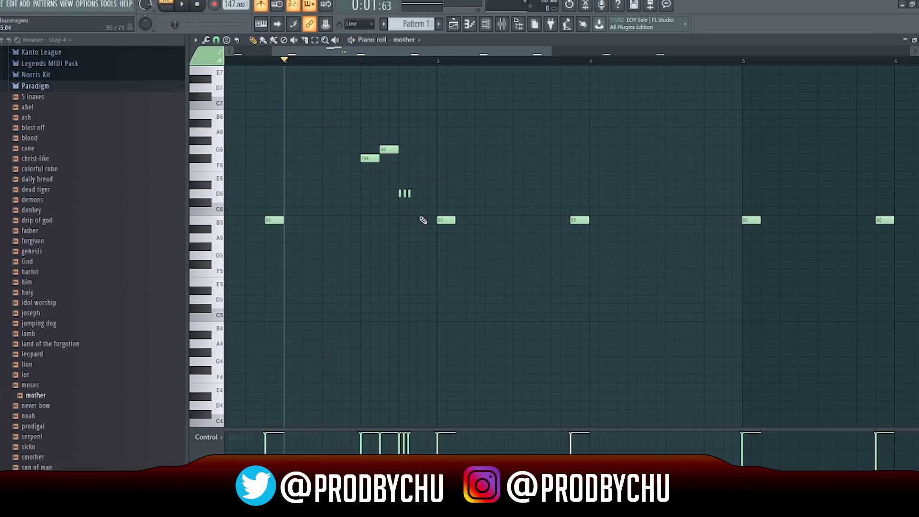
{"action": "key", "text": "space"}
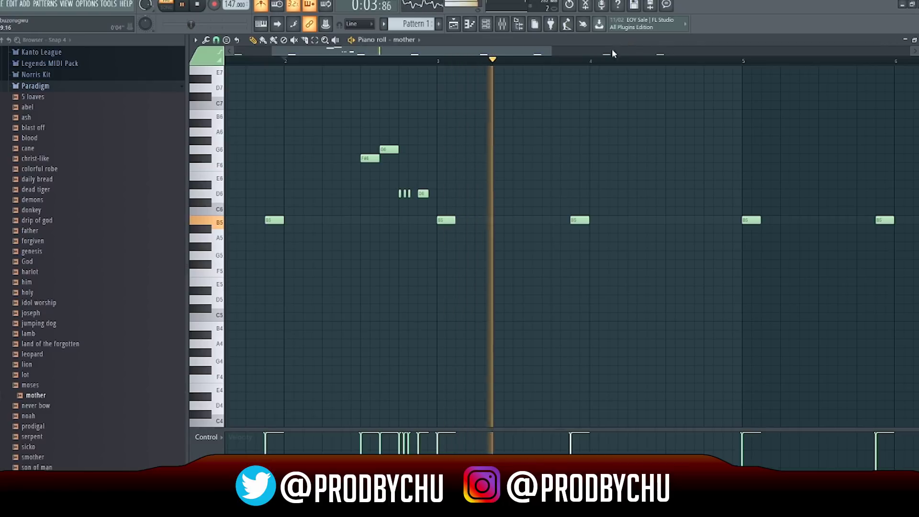
- Build the bar 4 variation with F#6 and G6, two B5 notes and a roll of three short B5 notes
{"action": "key", "text": "space"}
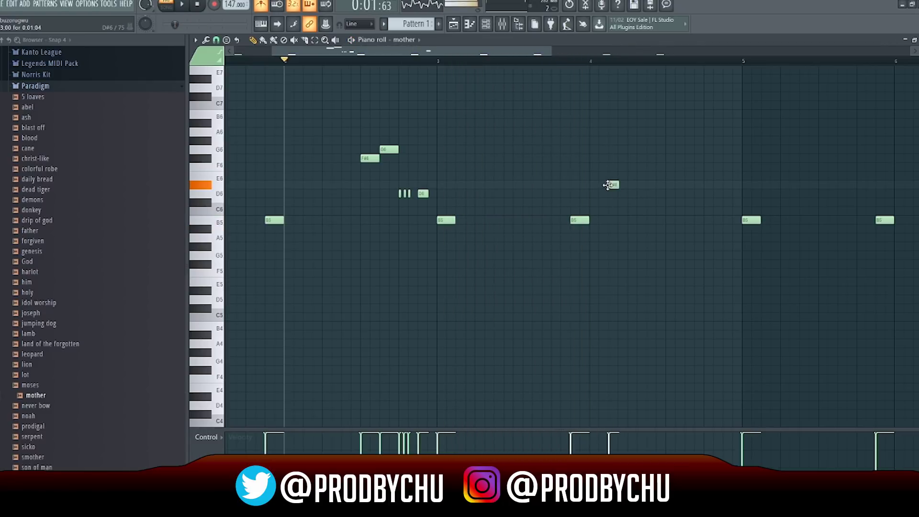
{"action": "key", "text": "space"}
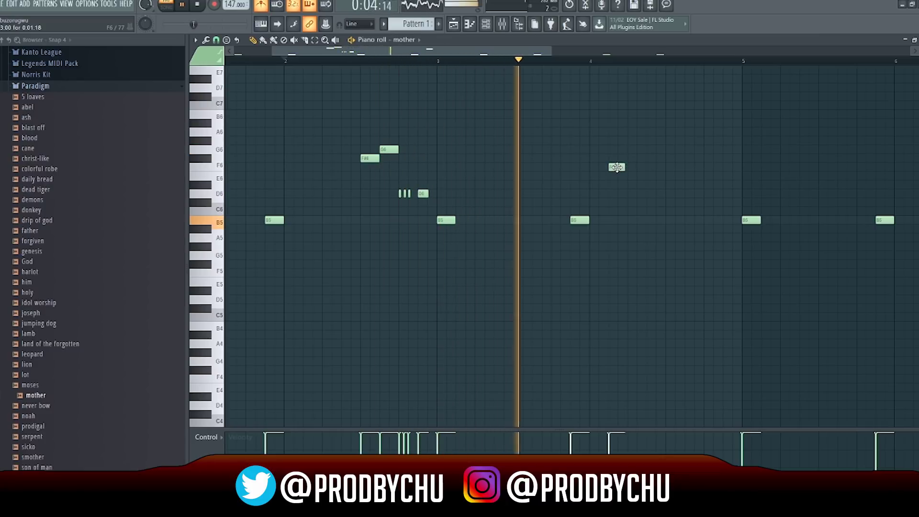
{"action": "key", "text": "space"}
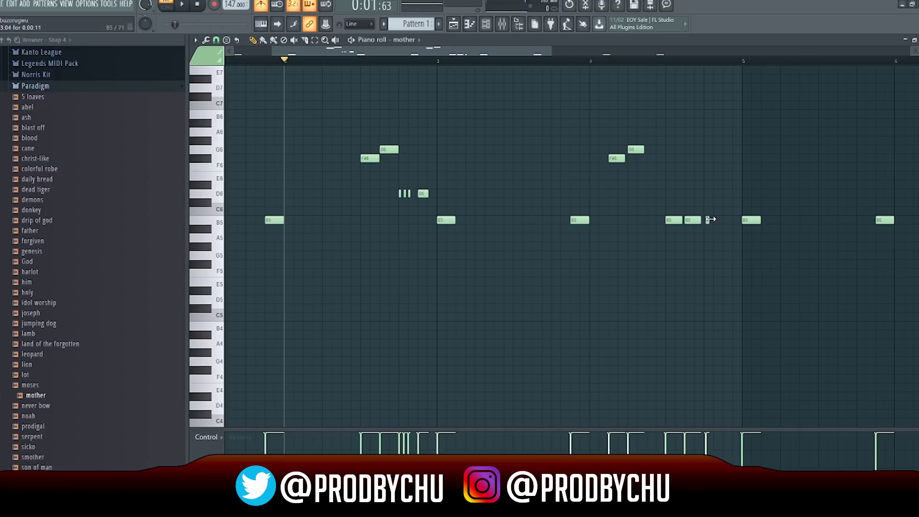
{"action": "left_click", "coordinate": [718, 220]}
- Raise the three-note roll at the end of bar 4 to B6 and add short B5 and A#5 notes in bar 6
{"action": "key", "text": "space"}
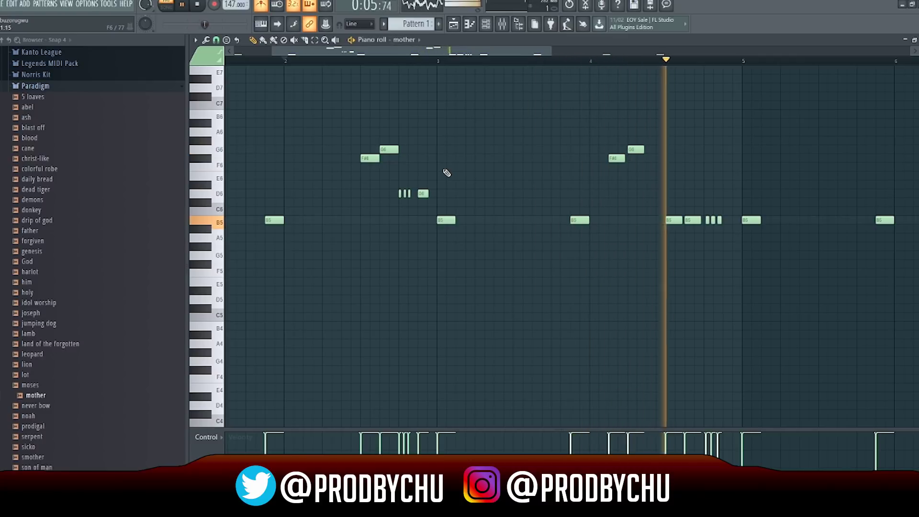
{"action": "key", "text": "space"}
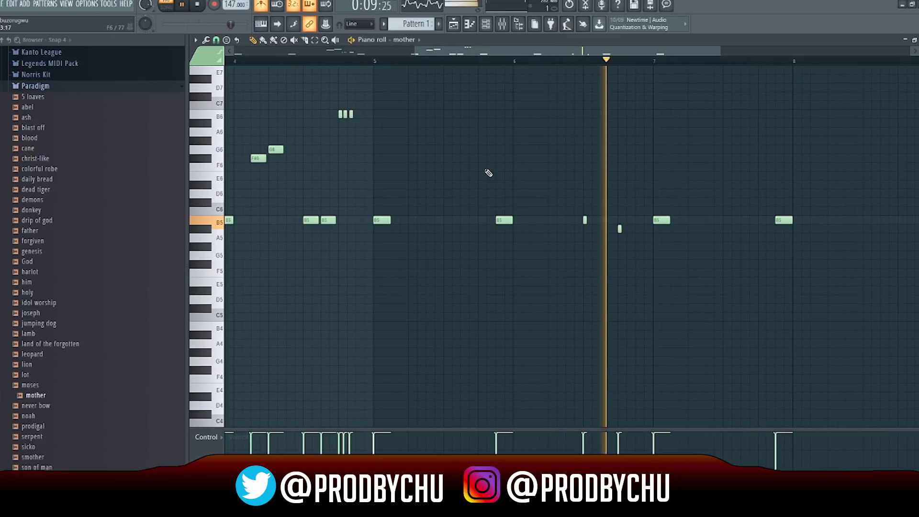
{"action": "key", "text": "space"}
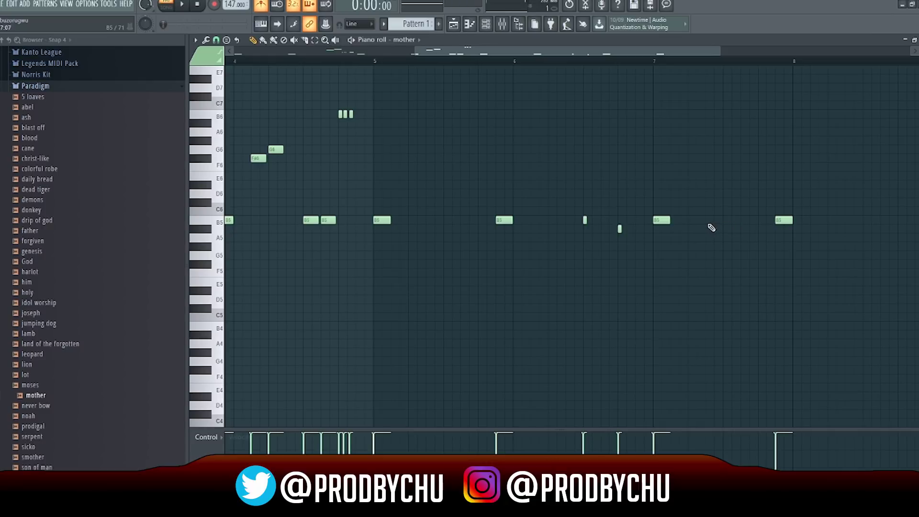
- Fill bar 7 with two separate short B5 notes and a short C#6 note before its last B5
{"action": "left_click", "coordinate": [615, 65]}
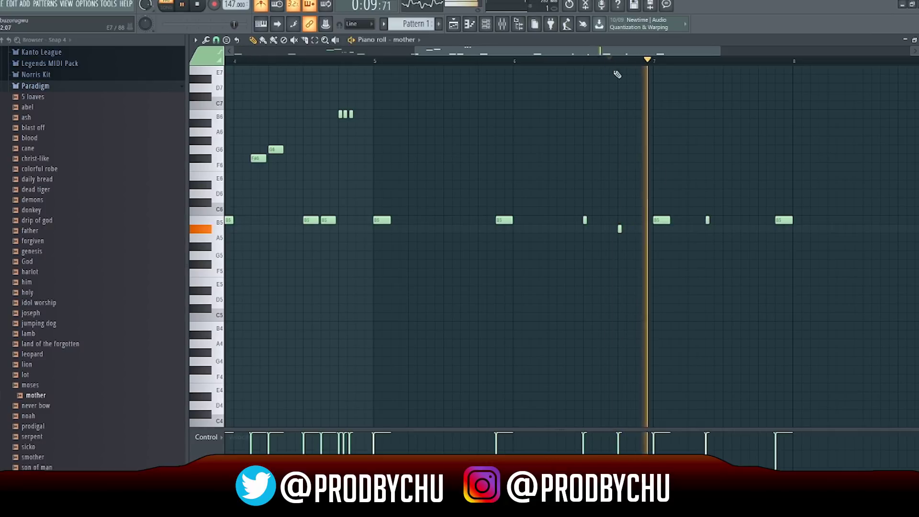
{"action": "left_click", "coordinate": [687, 219]}
{"action": "right_click", "coordinate": [707, 219]}
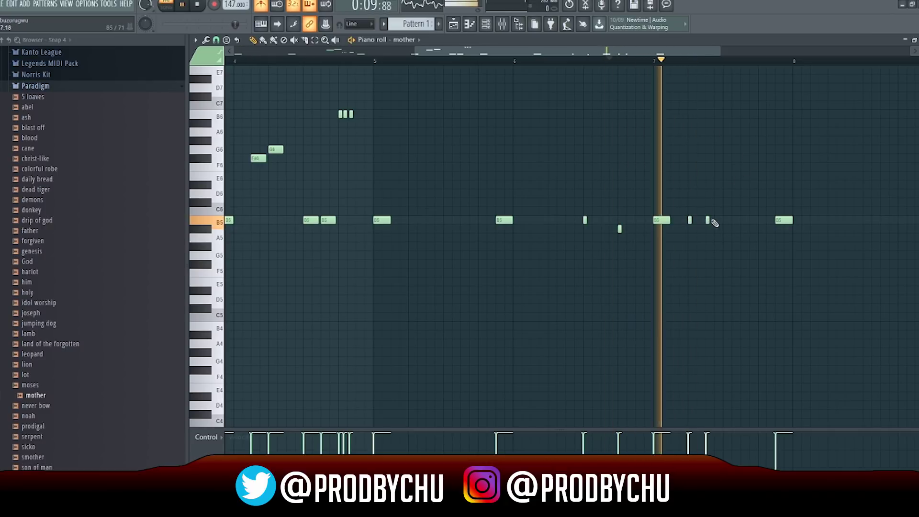
{"action": "left_click", "coordinate": [742, 221]}
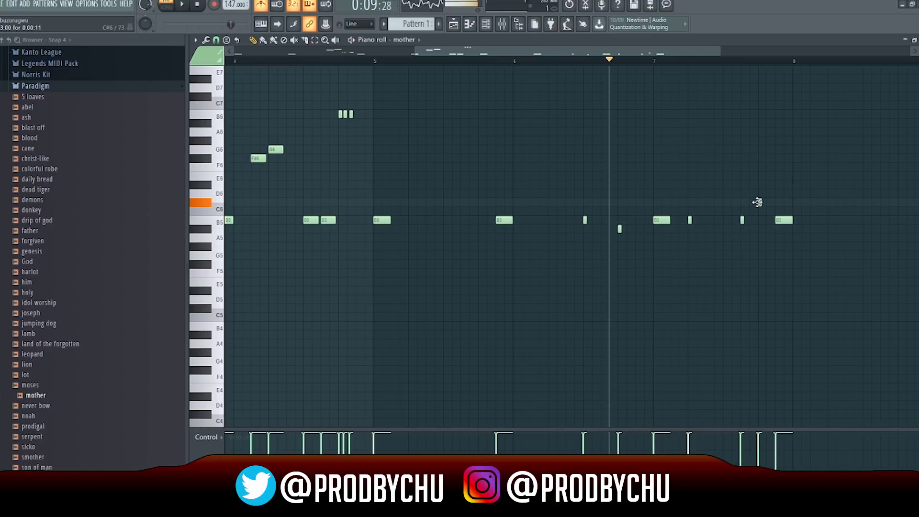
{"action": "left_click", "coordinate": [757, 202]}
- Place an A#5 note at the start of bar 8, followed by a G6 note and two spaced F#6 notes
{"action": "left_click_drag", "start_coordinate": [780, 220], "coordinate": [779, 229]}
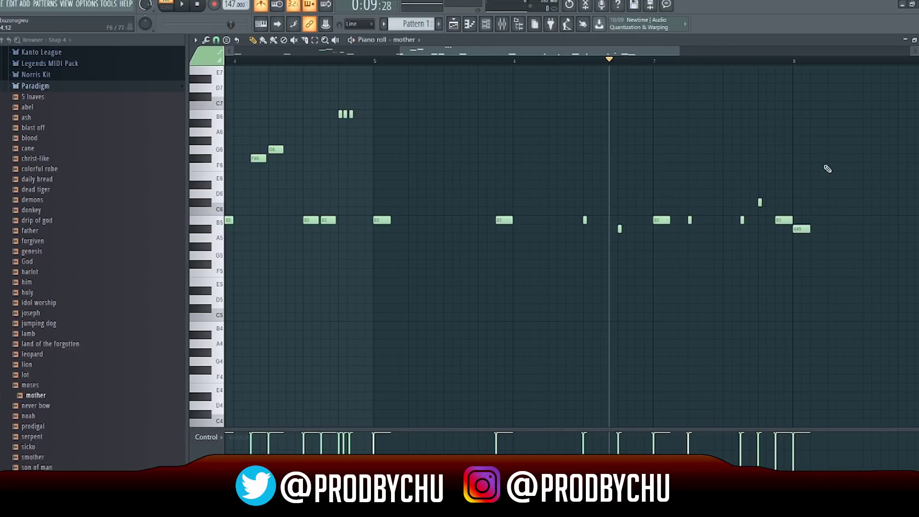
{"action": "left_click", "coordinate": [865, 158]}
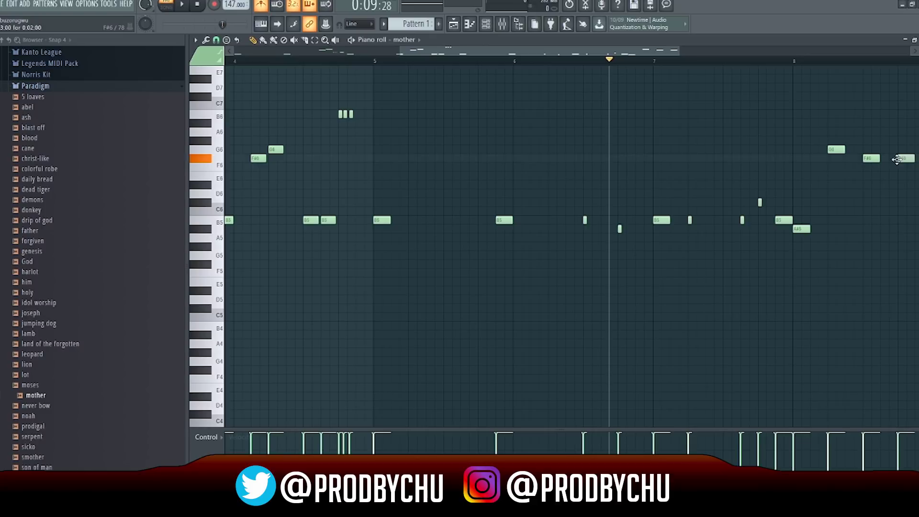
{"action": "scroll", "coordinate": [669, 167], "scroll_direction": "right", "scroll_amount": 3}
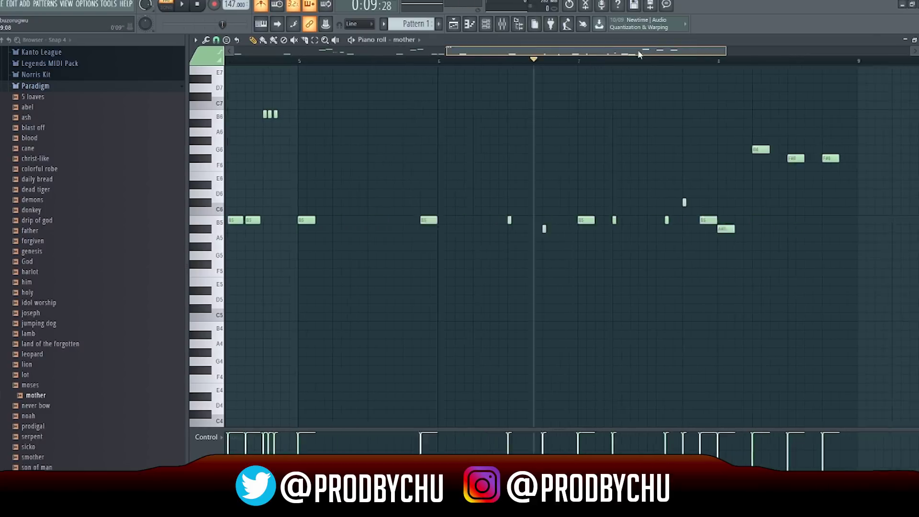
- Add an F#5 note at the end of bar 8 and lengthen the last F#6 note to the end of the bar
{"action": "left_click", "coordinate": [709, 159], "text": "ctrl"}
{"action": "key", "text": "ctrl+Down"}
{"action": "key", "text": "space"}
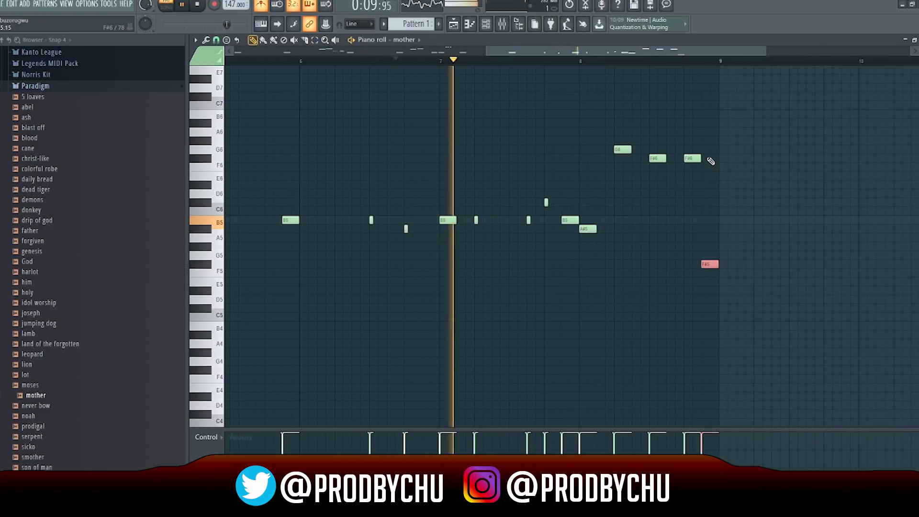
{"action": "left_click_drag", "start_coordinate": [699, 158], "coordinate": [718, 159]}
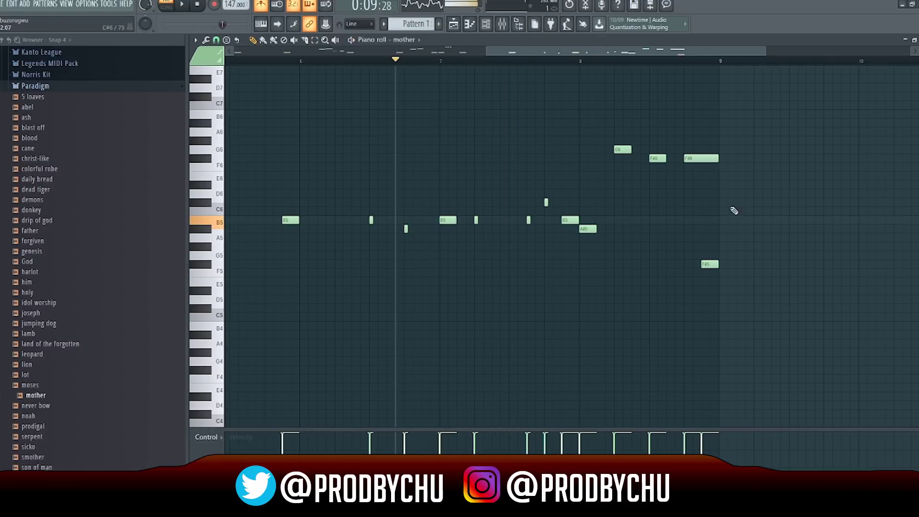
{"action": "key", "text": "space"}
- Move the F#5 note in bar 8 slightly earlier to start at 8:14:00 and play the pattern
{"action": "left_click_drag", "start_coordinate": [708, 265], "coordinate": [700, 265]}
{"action": "double_click", "coordinate": [701, 265]}
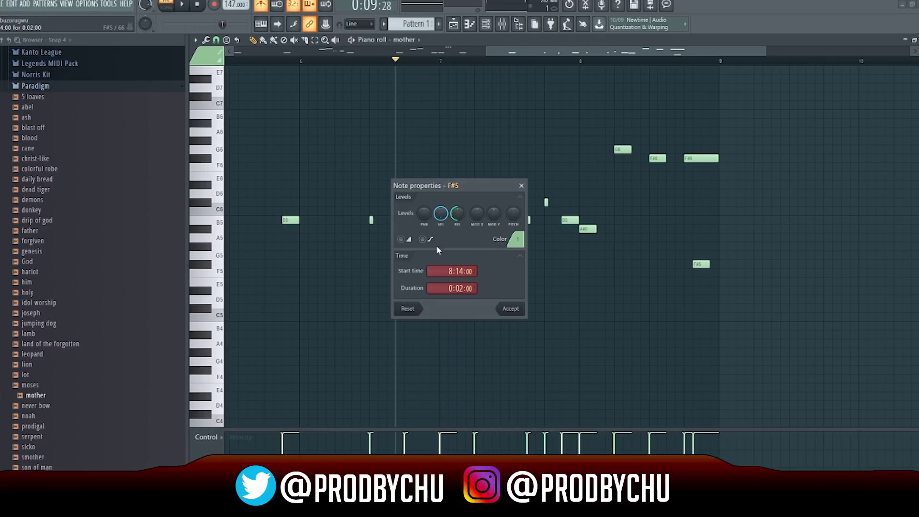
{"action": "left_click", "coordinate": [509, 308]}
{"action": "key", "text": "space"}
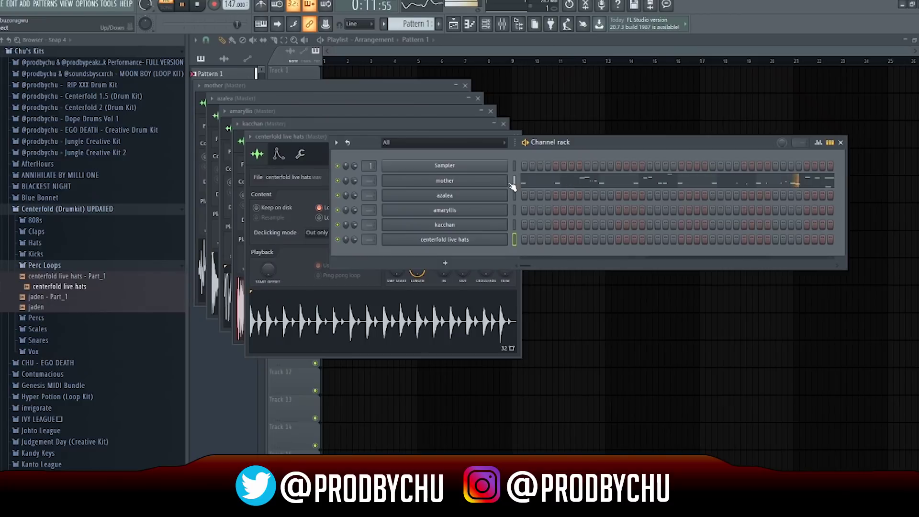
- Duplicate the azalea channel's bar 1 note across all eight bars in its piano roll and raise the notes to C5
{"action": "right_click", "coordinate": [476, 200]}
{"action": "left_click", "coordinate": [526, 196]}
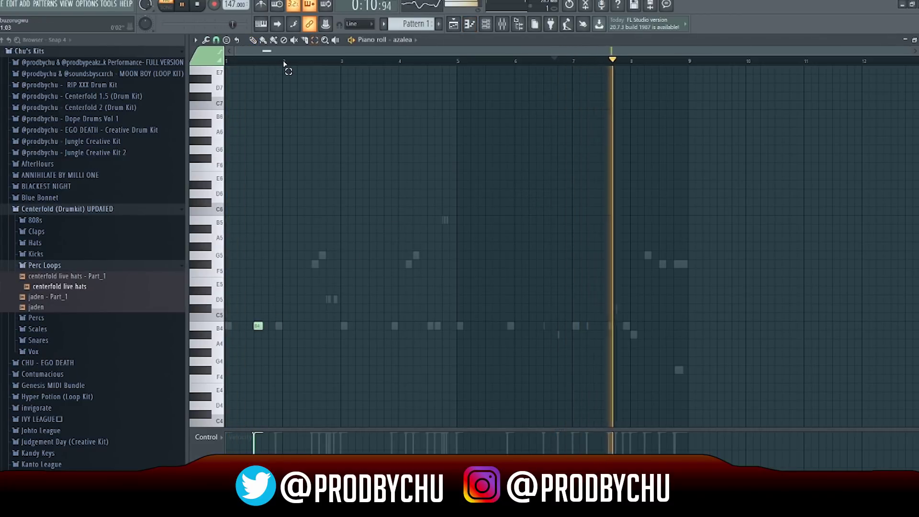
{"action": "left_click_drag", "start_coordinate": [284, 61], "coordinate": [225, 61]}
{"action": "key", "text": "ctrl+b"}
{"action": "key", "text": "ctrl+b"}
{"action": "key", "text": "ctrl+b"}
{"action": "key", "text": "ctrl+b"}
{"action": "key", "text": "ctrl+b"}
{"action": "key", "text": "ctrl+b"}
{"action": "key", "text": "ctrl+b"}
{"action": "left_click", "coordinate": [646, 62]}
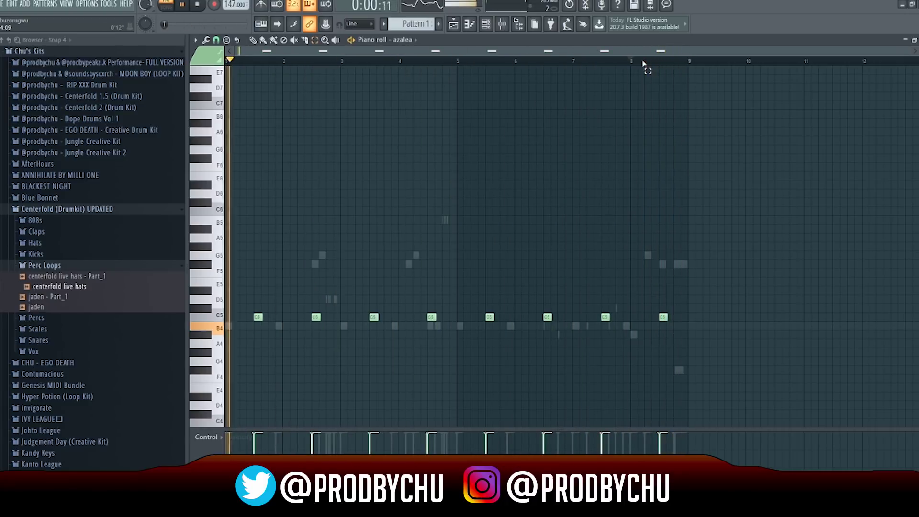
{"action": "key", "text": "shift+Up"}
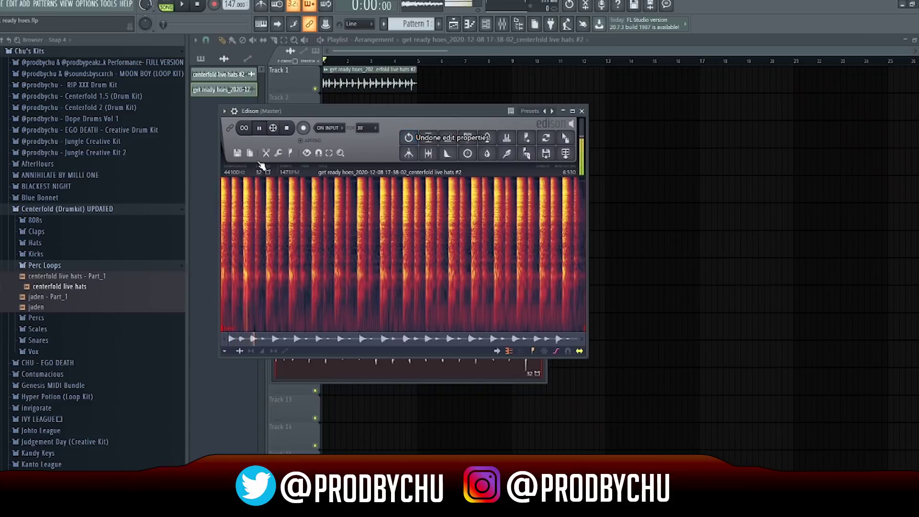
- Resample the centerfold live hats loop to 14000 Hz in Edison and send it to the playlist
{"action": "left_click", "coordinate": [235, 175]}
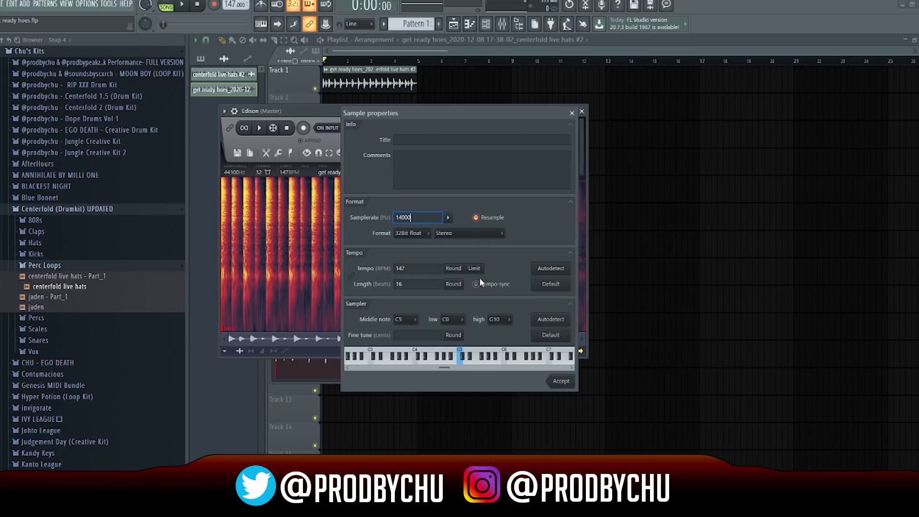
{"action": "left_click", "coordinate": [561, 382]}
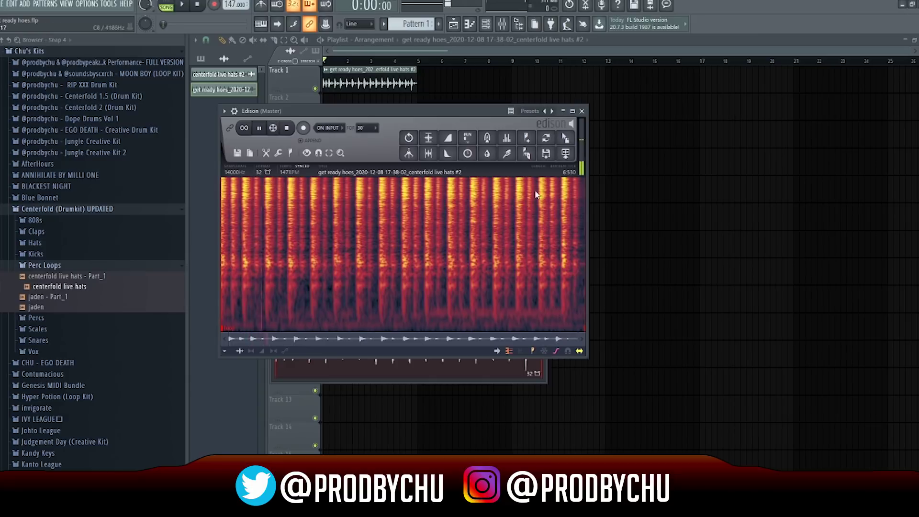
{"action": "left_click", "coordinate": [565, 153]}
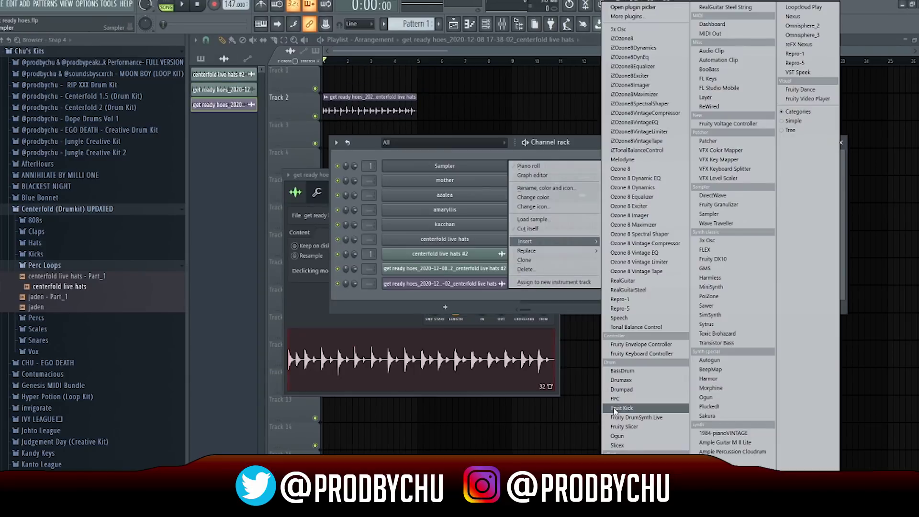
- Insert a Fruity Slicer channel and load the resampled centerfold live hats loop into it
{"action": "left_click", "coordinate": [625, 426]}
{"action": "left_click_drag", "start_coordinate": [468, 370], "coordinate": [491, 167]}
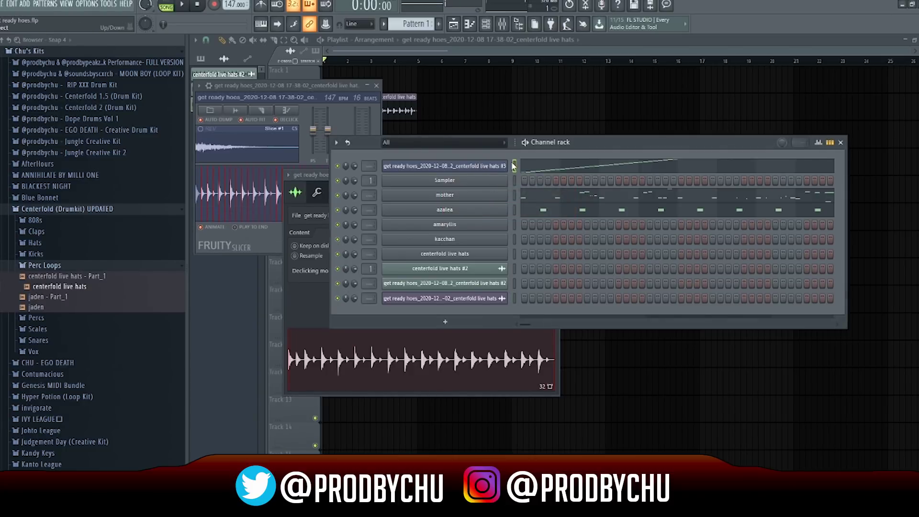
- Move the Fruity Slicer channel down the channel rack so it sits directly below azalea
{"action": "key", "text": "alt+Down"}
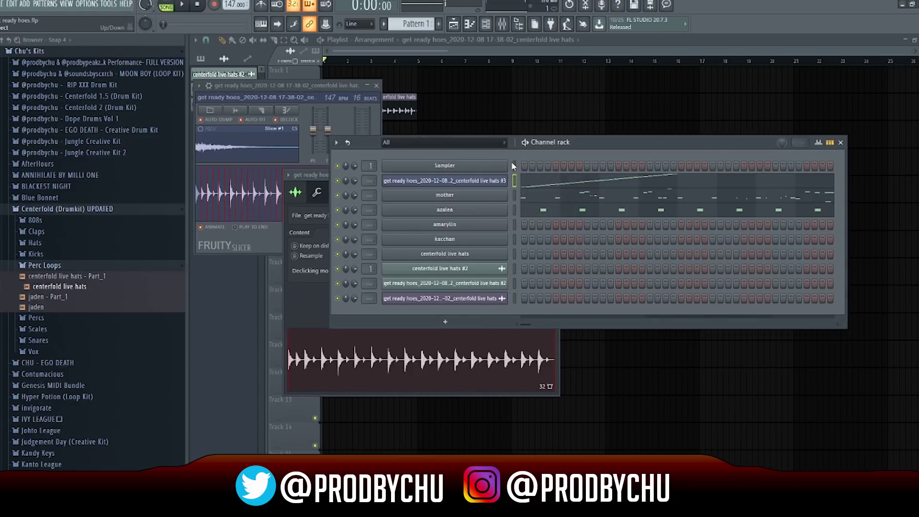
{"action": "key", "text": "alt+Down"}
{"action": "key", "text": "alt+Down"}
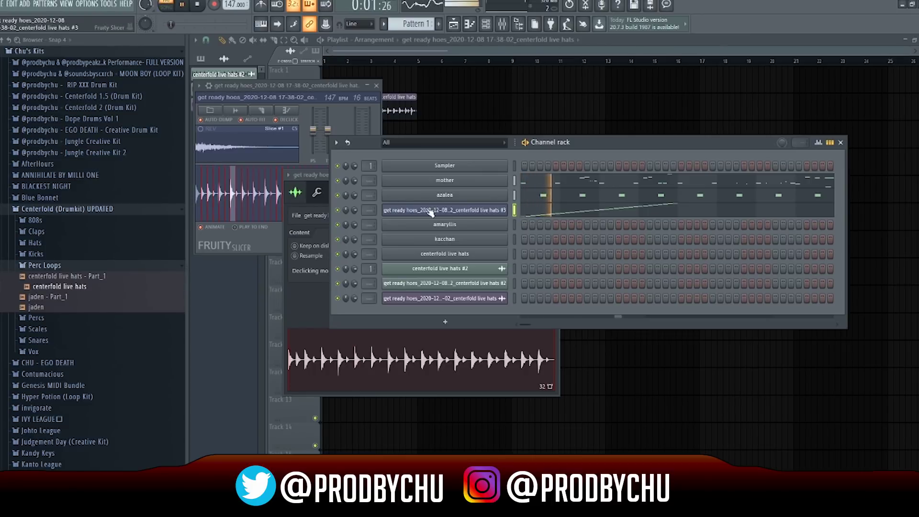
- Slice the hat loop in Fruity Slicer by beat
{"action": "left_click", "coordinate": [286, 111]}
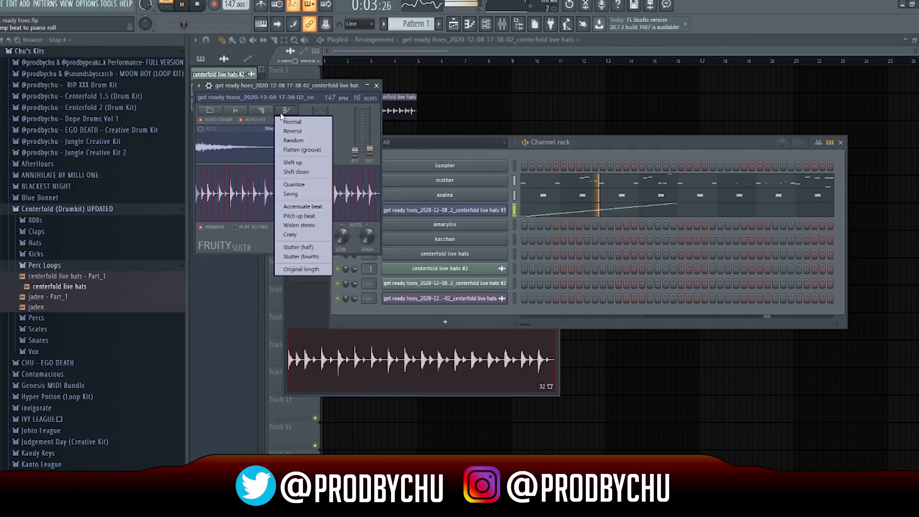
{"action": "left_click", "coordinate": [262, 110]}
{"action": "left_click", "coordinate": [266, 211]}
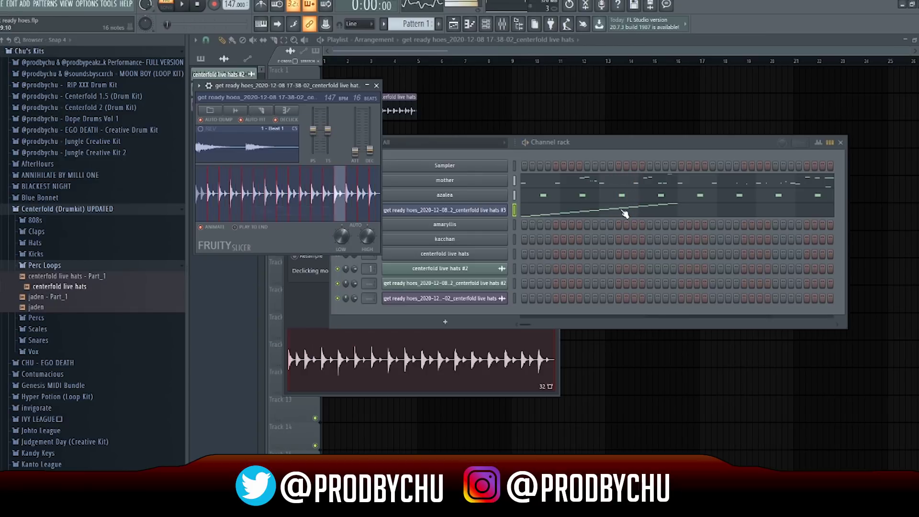
- Open the slicer channel's notes in the piano roll, duplicate the 16 beat slices into bars 5 to 8 and play the pattern
{"action": "left_click", "coordinate": [624, 211]}
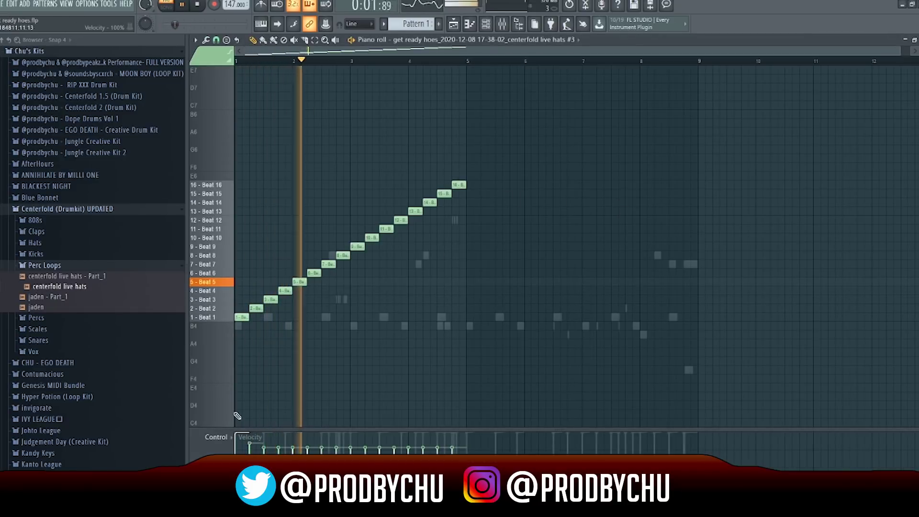
{"action": "key", "text": "ctrl+b"}
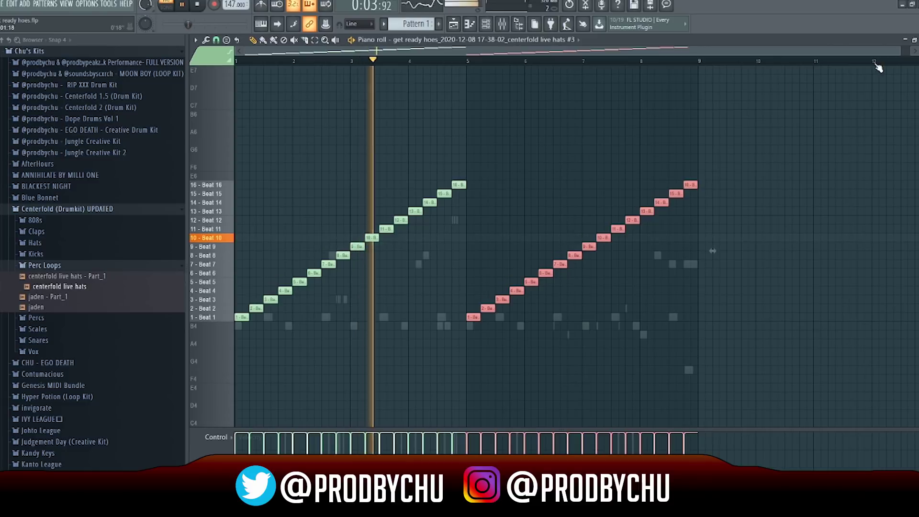
{"action": "key", "text": "space"}
{"action": "key", "text": "space"}
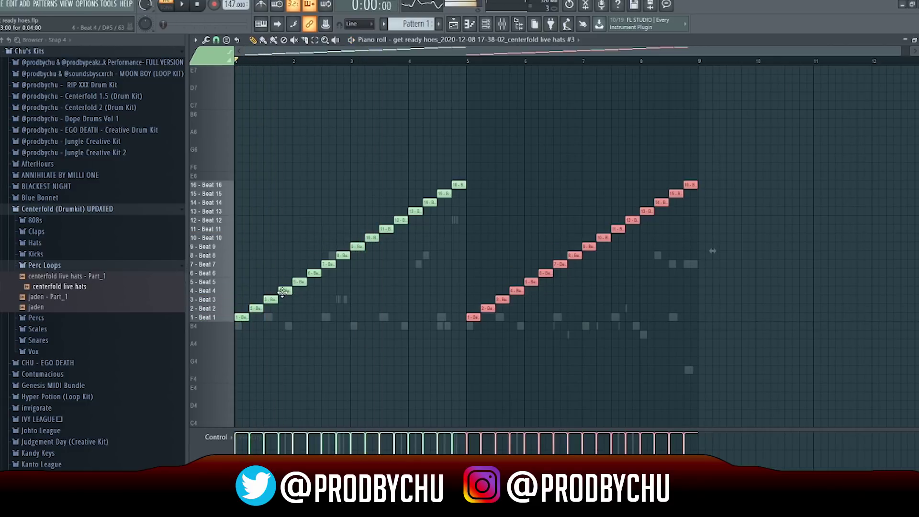
- Shorten the Beat 4 slice in bar 1 to two steps and add a two-step Beat 5 slice directly after it
{"action": "left_click_drag", "start_coordinate": [291, 290], "coordinate": [287, 285]}
{"action": "key", "text": "space"}
{"action": "key", "text": "space"}
{"action": "mouse_move", "coordinate": [284, 290]}
{"action": "left_mouse_down"}
{"action": "mouse_move", "coordinate": [292, 289]}
{"action": "mouse_move", "coordinate": [284, 290]}
{"action": "left_mouse_up"}
{"action": "key", "text": "space"}
{"action": "key", "text": "space"}
{"action": "key", "text": "space"}
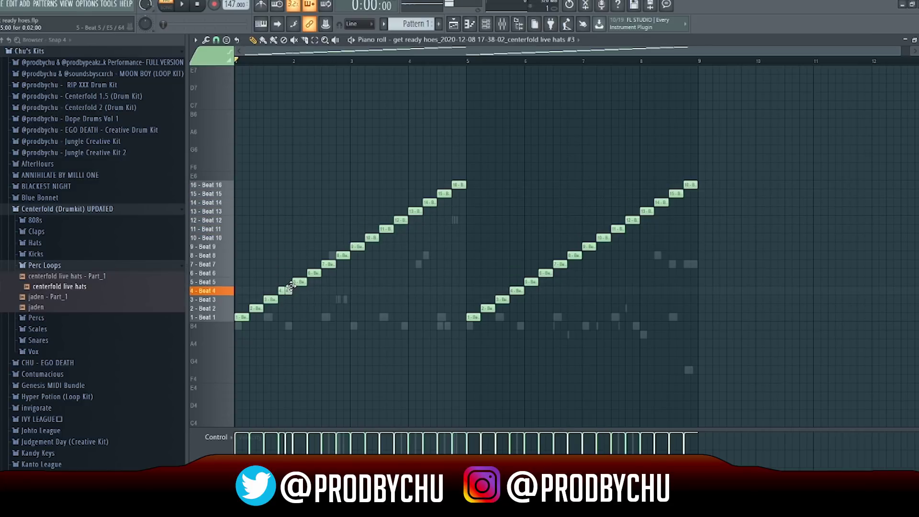
{"action": "key", "text": "space"}
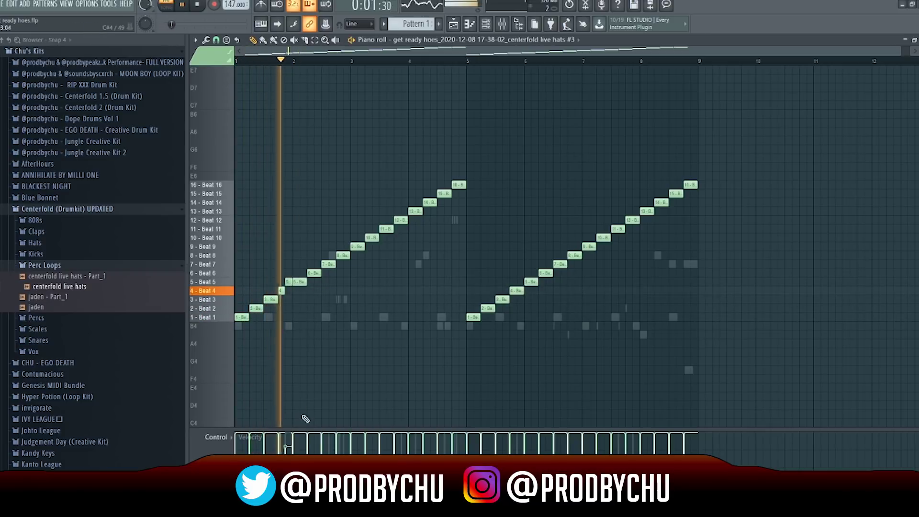
- Delete all slices after bar 1 and repeat the bar 1 slice pattern through bar 8
{"action": "left_click_drag", "start_coordinate": [801, 400], "coordinate": [308, 88]}
{"action": "key", "text": "Delete"}
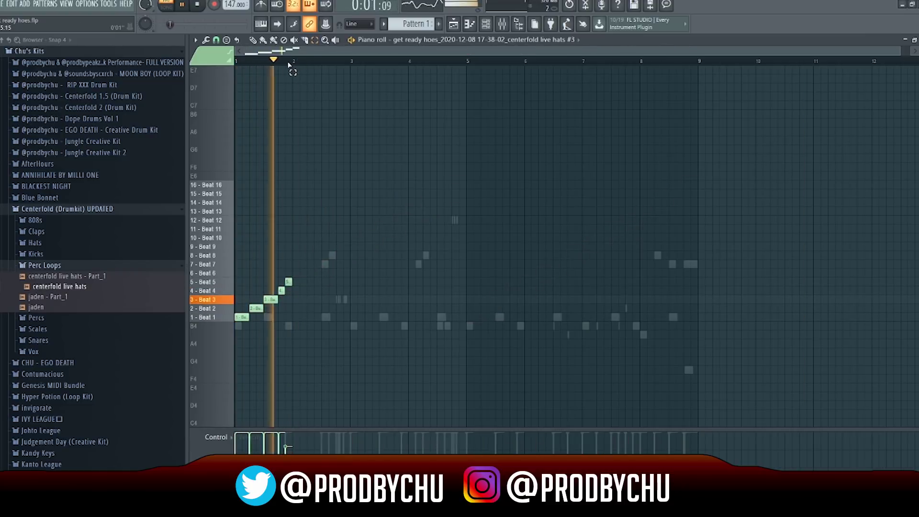
{"action": "key", "text": "ctrl+b"}
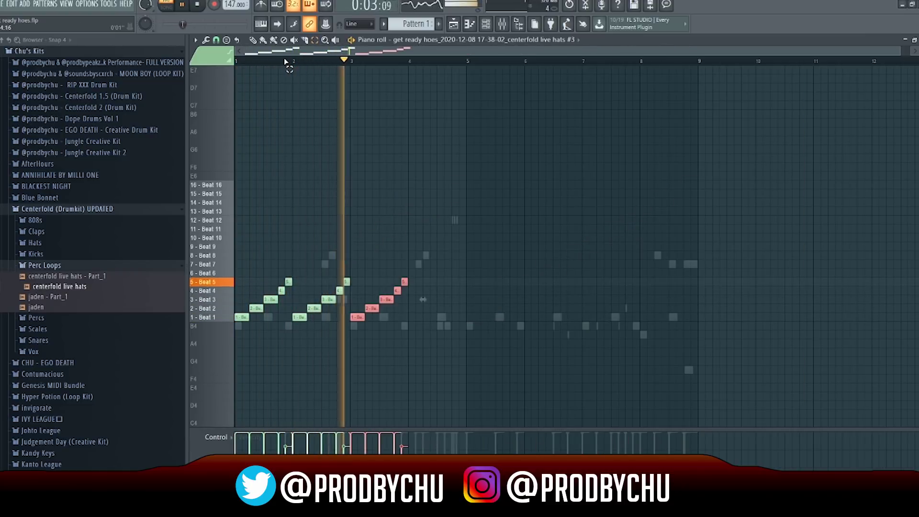
{"action": "key", "text": "ctrl+b"}
{"action": "key", "text": "ctrl+b"}
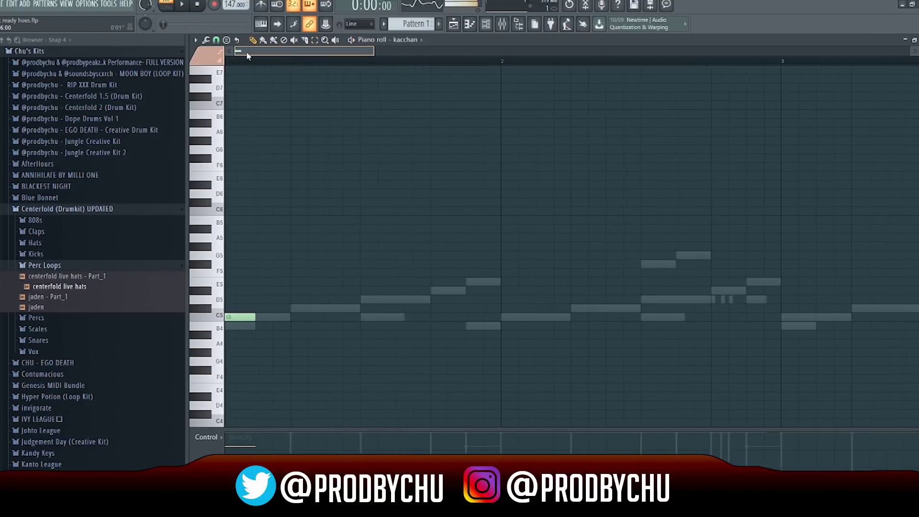
- Place five consecutive two-step C5 notes from the start of bar 1 in the kacchan piano roll and play them
{"action": "key", "text": "space"}
{"action": "key", "text": "space"}
{"action": "right_click", "coordinate": [275, 327]}
{"action": "key", "text": "space"}
{"action": "key", "text": "space"}
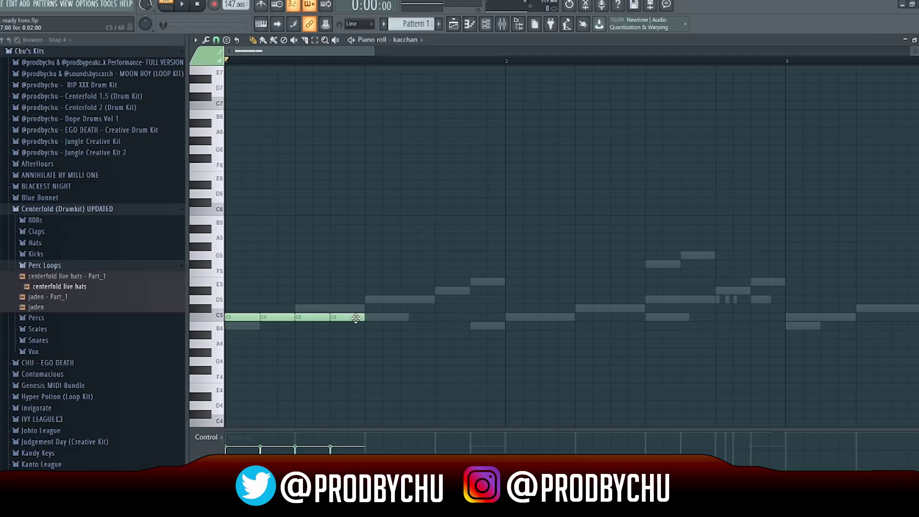
{"action": "left_click", "coordinate": [372, 317]}
{"action": "key", "text": "space"}
- Set the piano roll snap to 1/6 beat and chop the fifth C5 note into three equal notes
{"action": "left_click", "coordinate": [215, 40]}
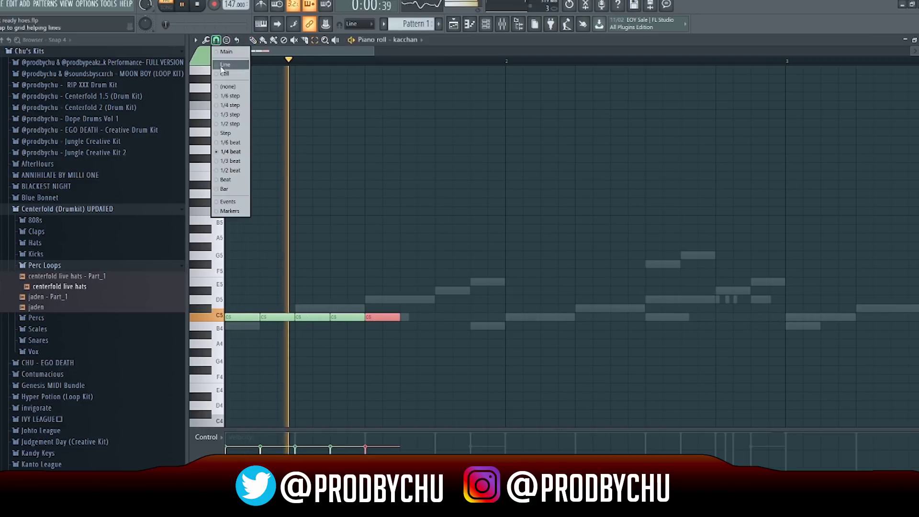
{"action": "left_click", "coordinate": [234, 143]}
{"action": "key", "text": "ctrl+u"}
{"action": "key", "text": "ctrl+d"}
{"action": "key", "text": "space"}
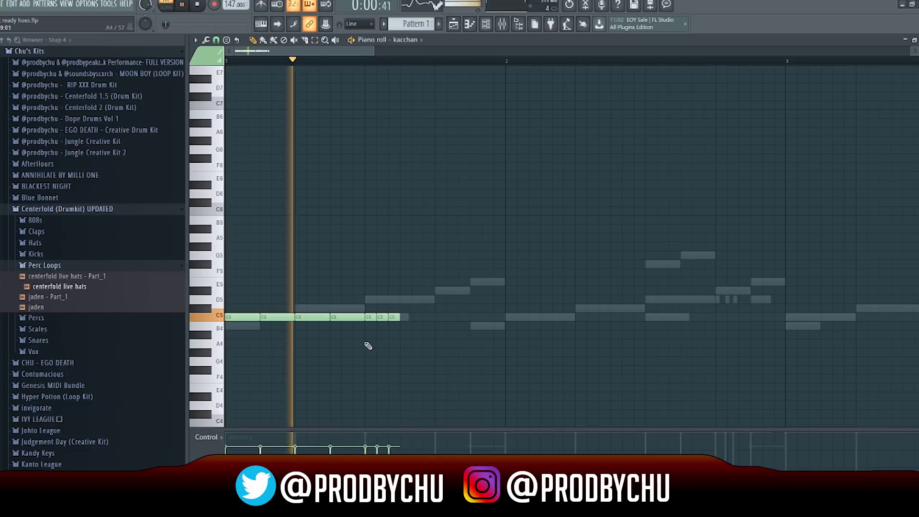
- Lower the fourth kacchan note in bars 1 and 2 to G#4 and continue the C5 notes and triplet into bar 3
{"action": "left_click_drag", "start_coordinate": [342, 319], "coordinate": [345, 354]}
{"action": "left_click_drag", "start_coordinate": [407, 316], "coordinate": [622, 354]}
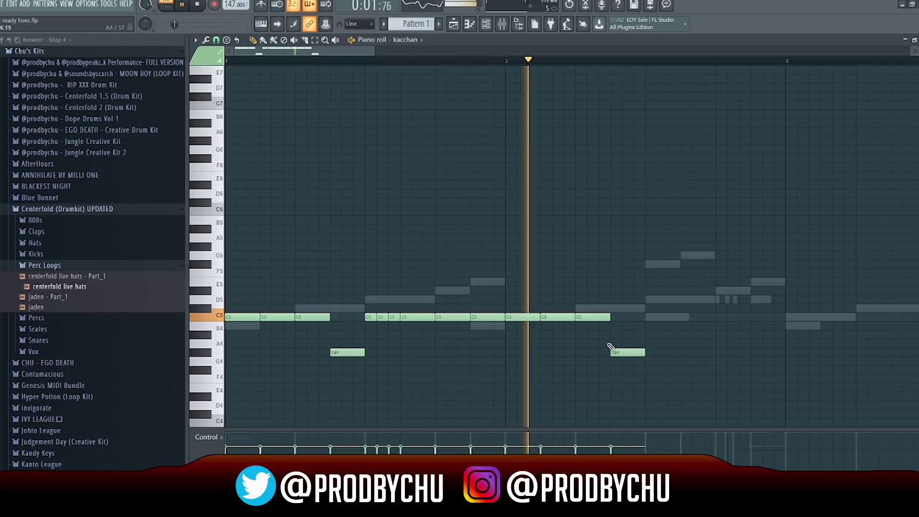
{"action": "key", "text": "space"}
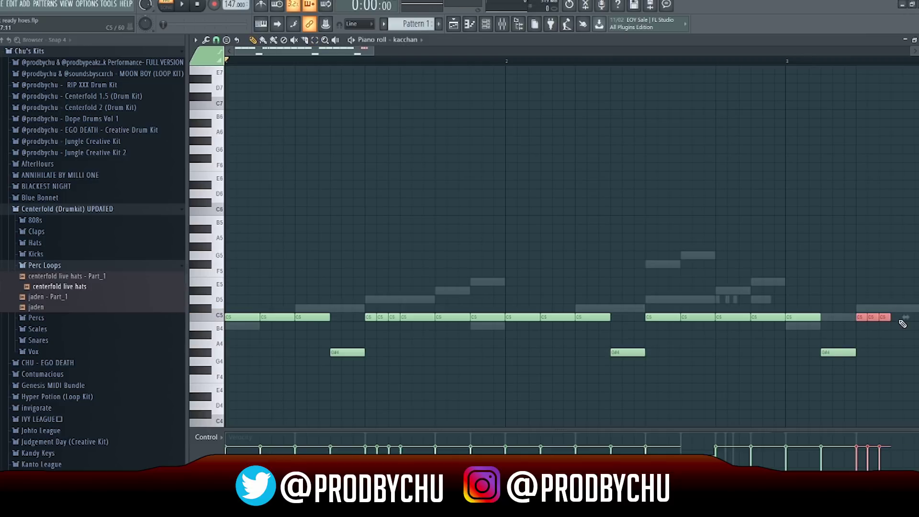
- Shift the selected C5, G#4 and triplet notes in bar 3 of the kacchan pattern later in time
{"action": "scroll", "coordinate": [741, 131], "scroll_direction": "down", "scroll_amount": 4}
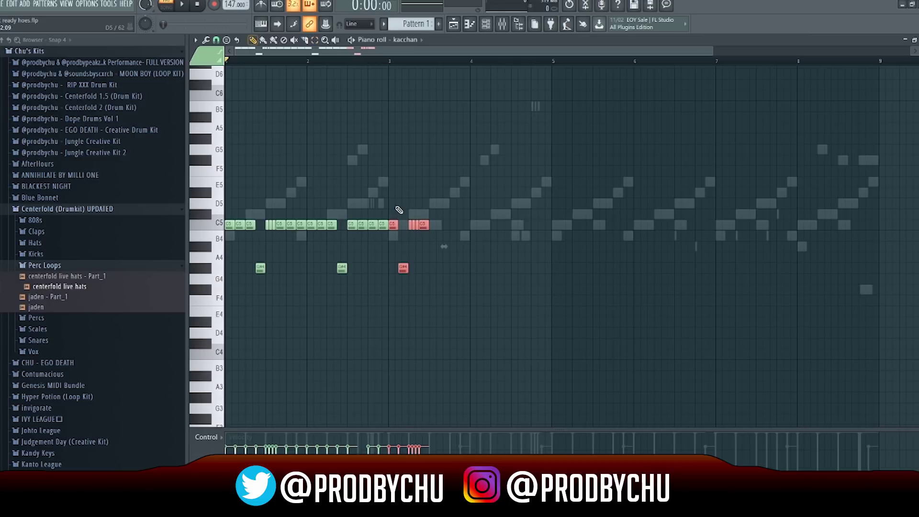
{"action": "key", "text": "shift+Right"}
{"action": "key", "text": "shift+Right"}
{"action": "key", "text": "shift+Right"}
{"action": "key", "text": "shift+Right"}
{"action": "left_click", "coordinate": [426, 239]}
- Duplicate groups of kacchan notes to fill bars 3 and 4 and repeat the pattern through bar 8
{"action": "left_click_drag", "start_coordinate": [317, 211], "coordinate": [395, 291]}
{"action": "key", "text": "ctrl+b"}
{"action": "left_click", "coordinate": [422, 297]}
{"action": "left_click_drag", "start_coordinate": [564, 307], "coordinate": [476, 204]}
{"action": "key", "text": "ctrl+b"}
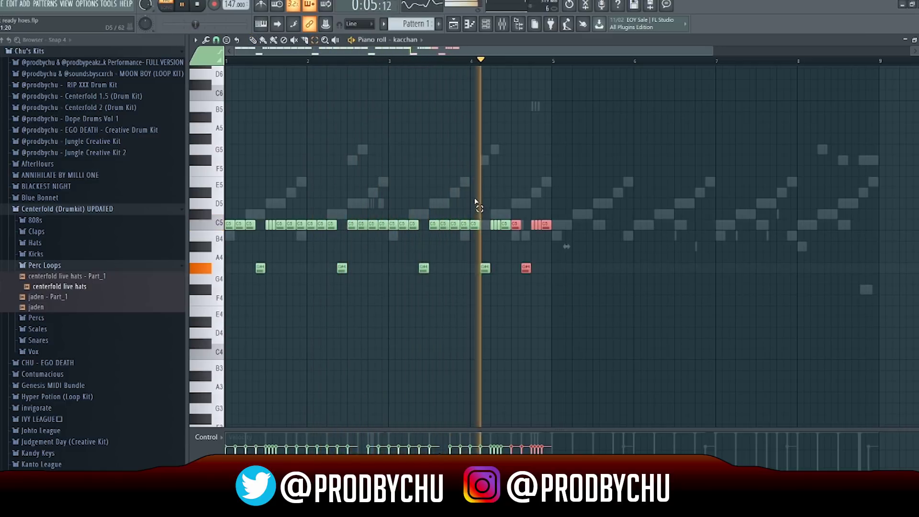
{"action": "left_click", "coordinate": [631, 275]}
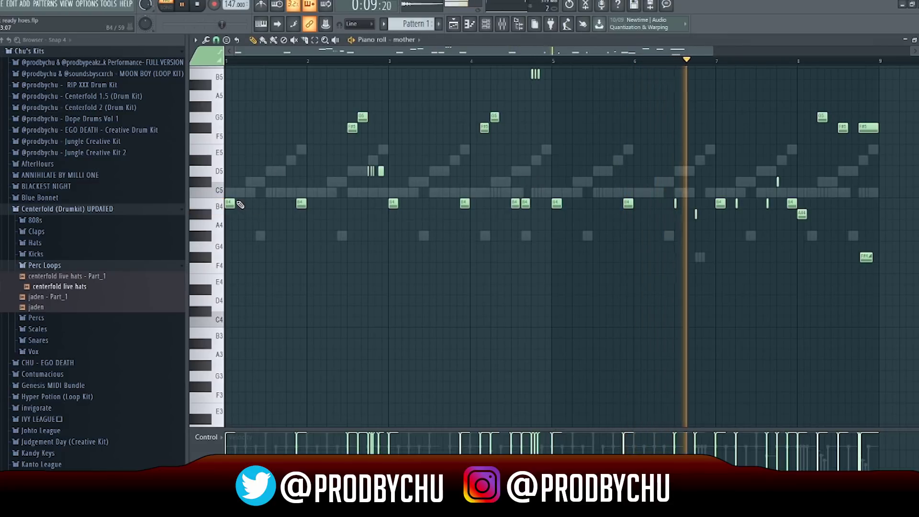
- Lengthen the mother channel's short 808 notes in bars 1 to 4, sustaining the opening B4 notes in bars 1 and 3 for two beats
{"action": "key", "text": "space"}
{"action": "left_click_drag", "start_coordinate": [239, 201], "coordinate": [345, 210]}
{"action": "key", "text": "space"}
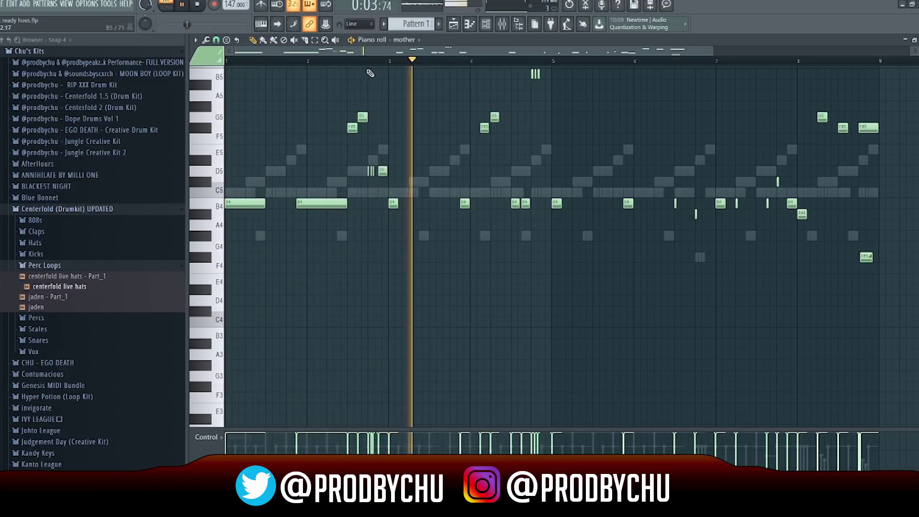
{"action": "scroll", "coordinate": [370, 68], "scroll_direction": "up", "scroll_amount": 2}
{"action": "scroll", "coordinate": [370, 69], "scroll_direction": "up", "scroll_amount": 2}
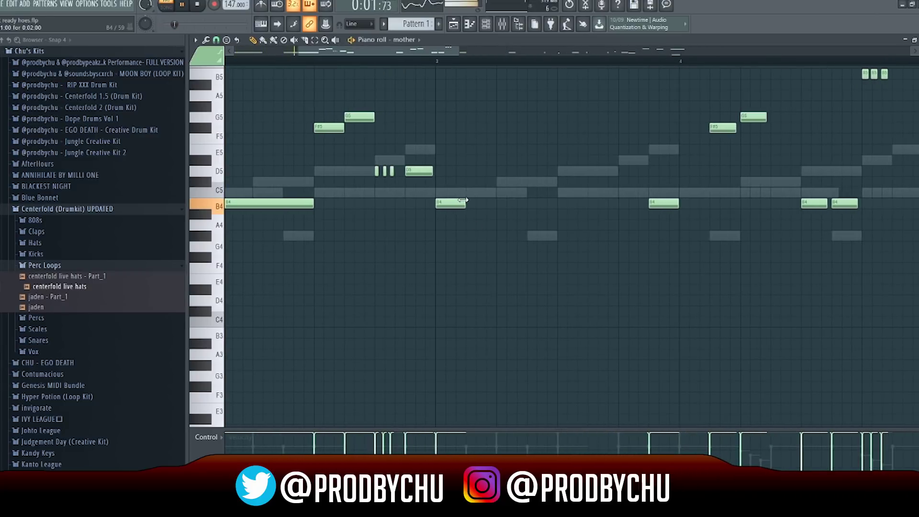
{"action": "left_click_drag", "start_coordinate": [463, 200], "coordinate": [557, 203]}
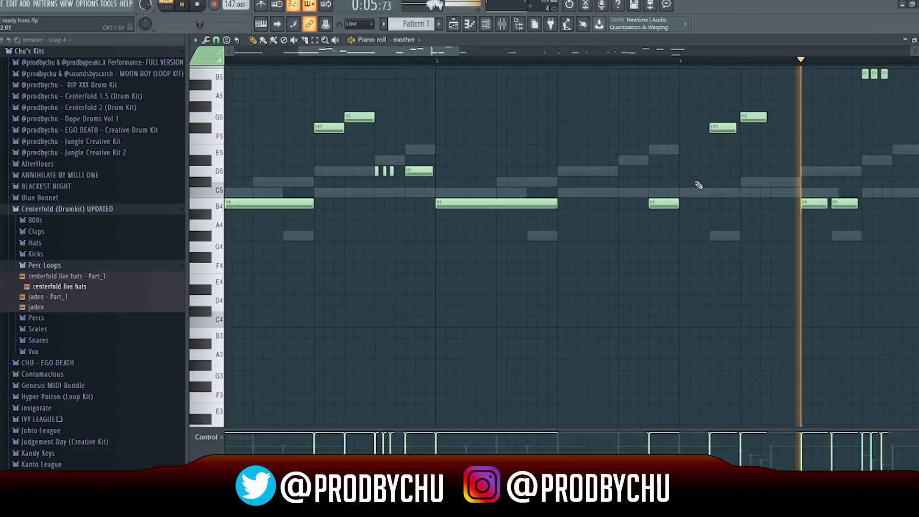
{"action": "left_click", "coordinate": [669, 205]}
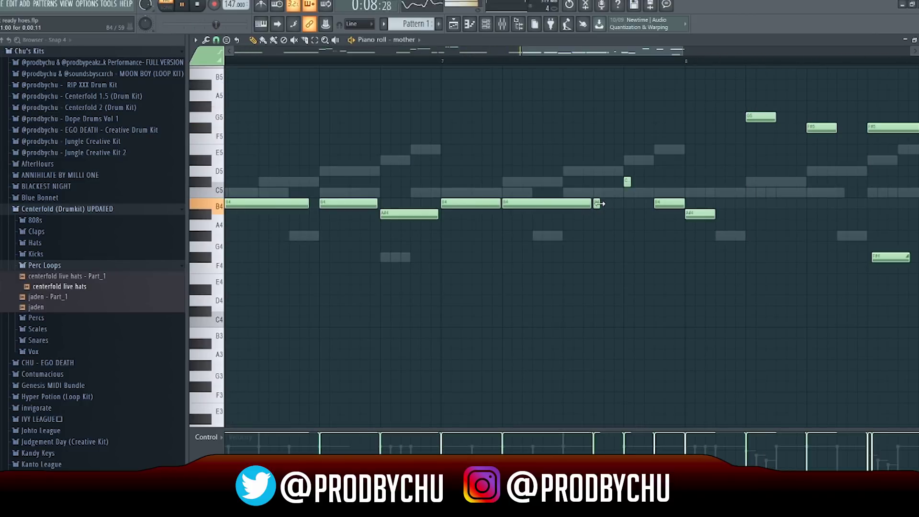
- Lengthen the remaining short 808 notes in bars 7 and 8 to fill the gaps, and close the piano roll
{"action": "left_click_drag", "start_coordinate": [599, 204], "coordinate": [653, 183]}
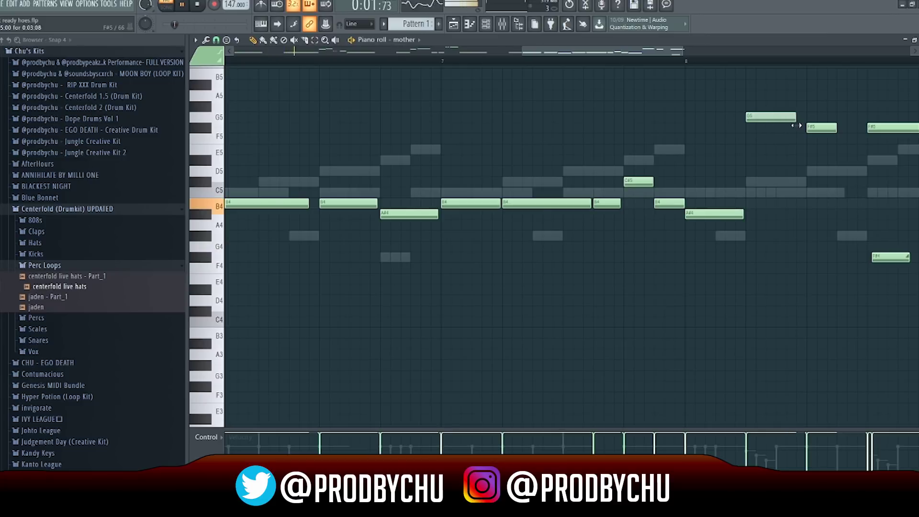
{"action": "left_click_drag", "start_coordinate": [648, 53], "coordinate": [708, 68]}
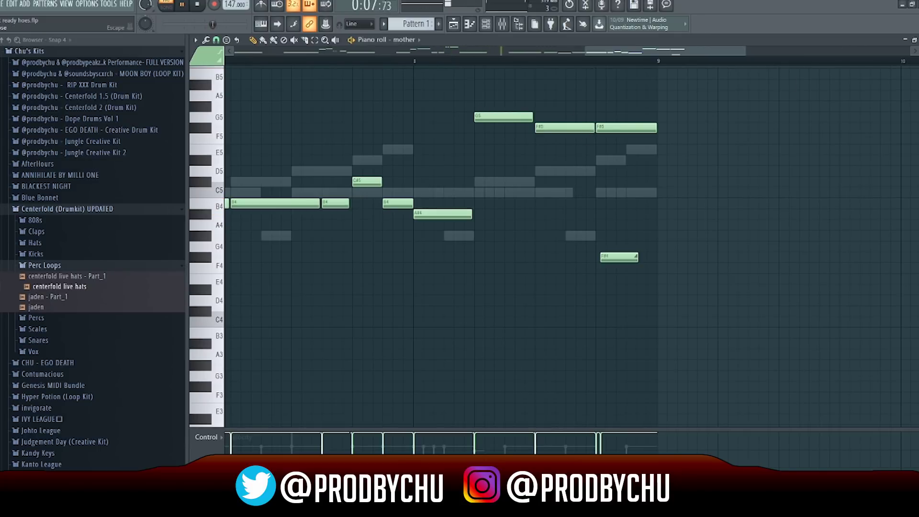
{"action": "key", "text": "Escape"}
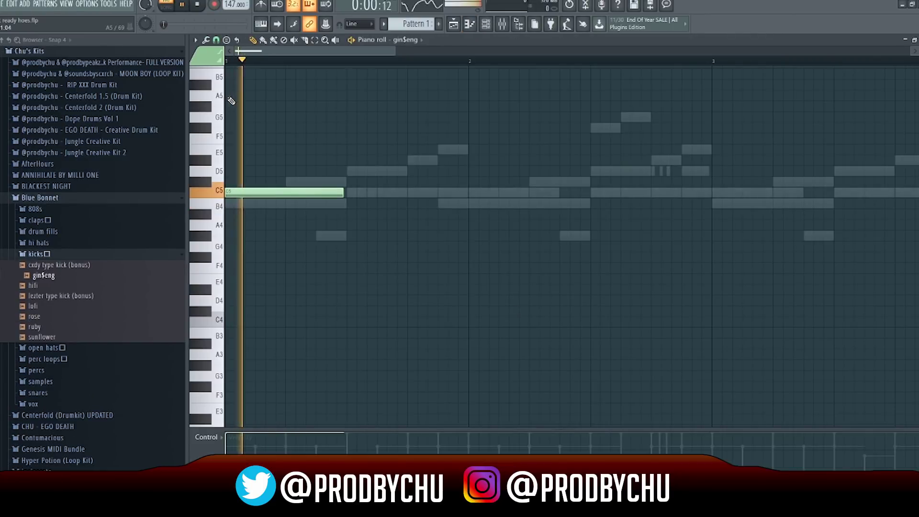
- Shorten the first gin$eng kick note to 0:01:04 and add matching C5 kicks in bars 1 and 2 and at the start of bar 3
{"action": "left_click_drag", "start_coordinate": [343, 192], "coordinate": [247, 194]}
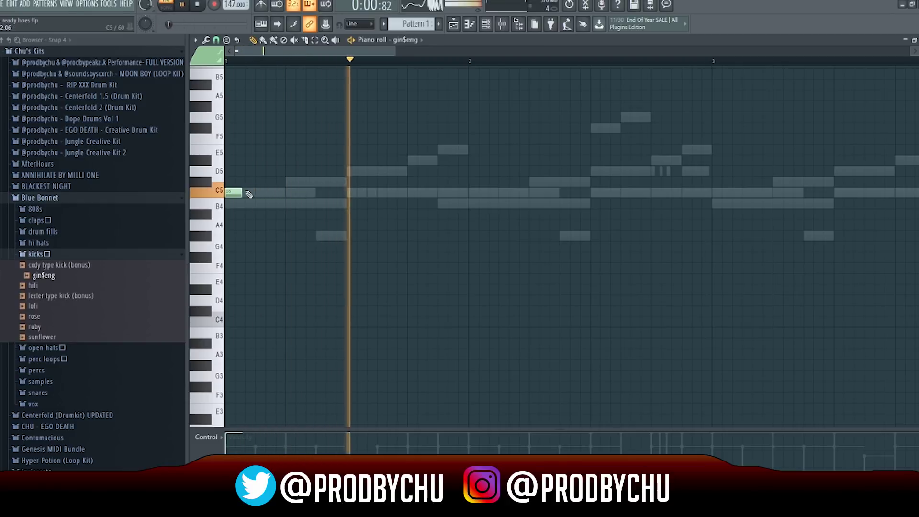
{"action": "left_click", "coordinate": [443, 193]}
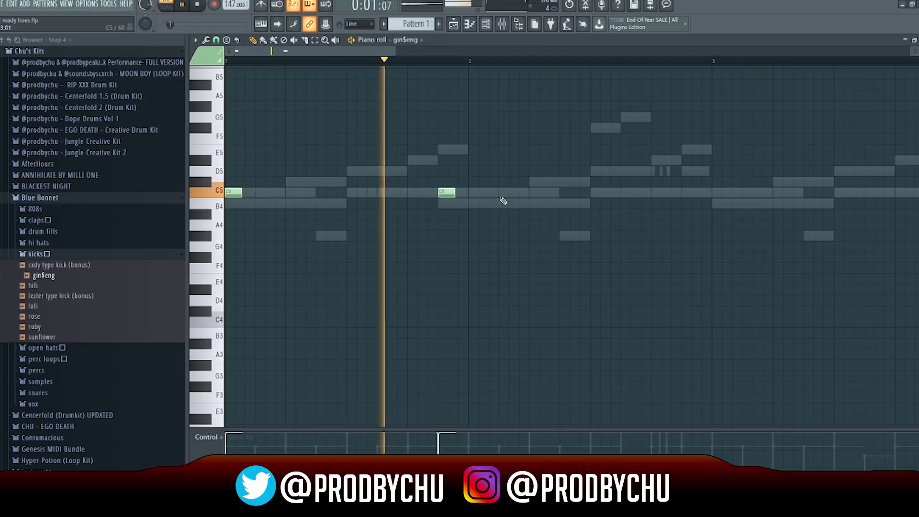
{"action": "key", "text": "space"}
{"action": "key", "text": "space"}
{"action": "left_click", "coordinate": [624, 194]}
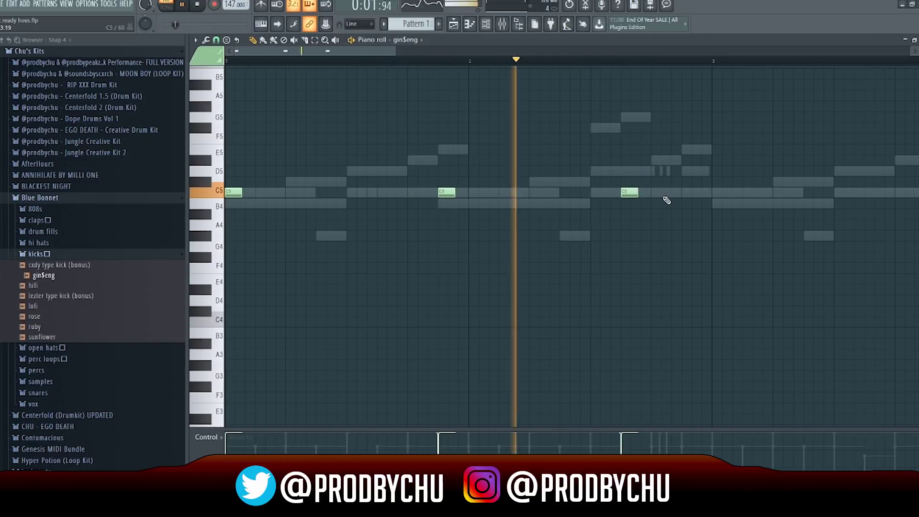
{"action": "left_click", "coordinate": [685, 193]}
{"action": "left_click", "coordinate": [713, 193]}
- Add C5 kicks at the end of bar 3 and through bar 4, and extend each kick note to meet the next one
{"action": "left_click_drag", "start_coordinate": [369, 50], "coordinate": [403, 55]}
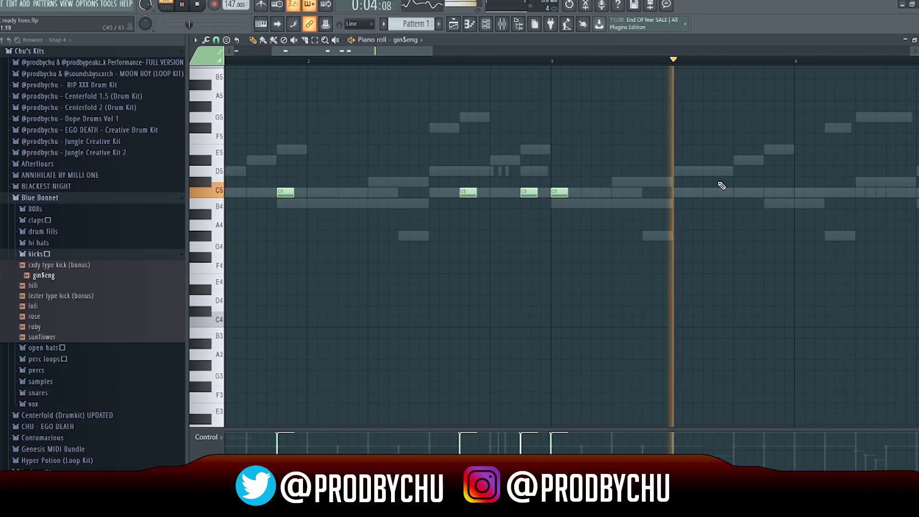
{"action": "left_click", "coordinate": [766, 192]}
{"action": "key", "text": "space"}
{"action": "left_click", "coordinate": [863, 193]}
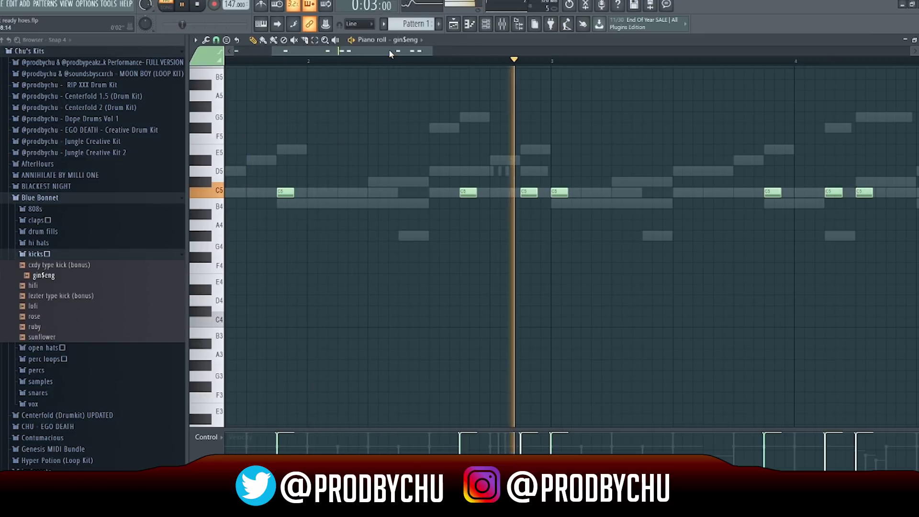
{"action": "left_click_drag", "start_coordinate": [389, 49], "coordinate": [487, 71]}
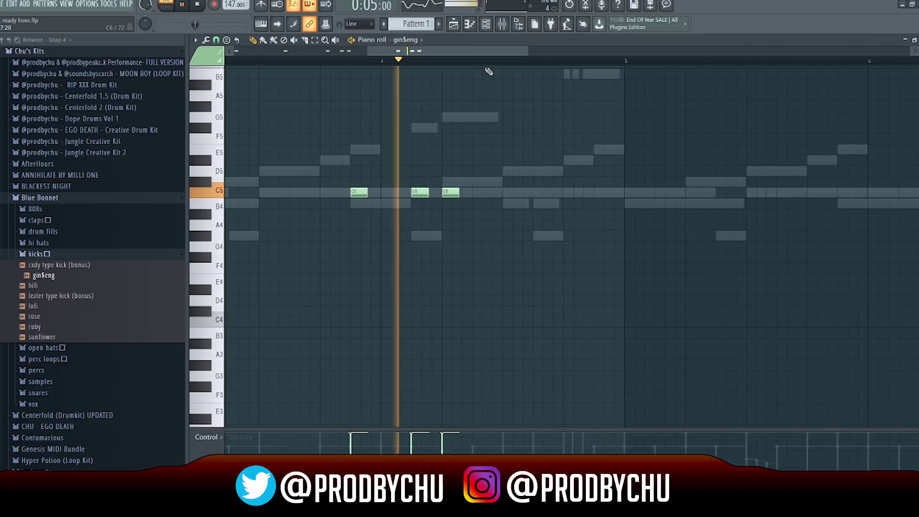
{"action": "key", "text": "space"}
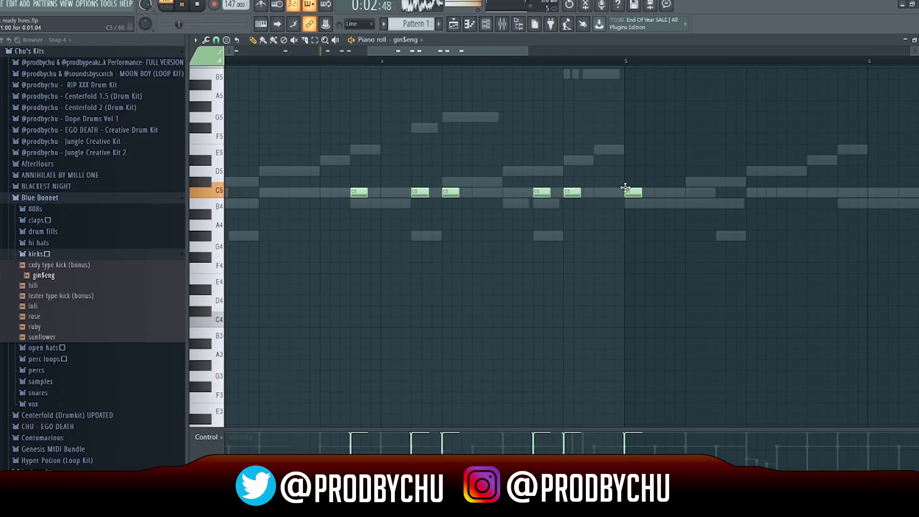
{"action": "key", "text": "ctrl+l"}
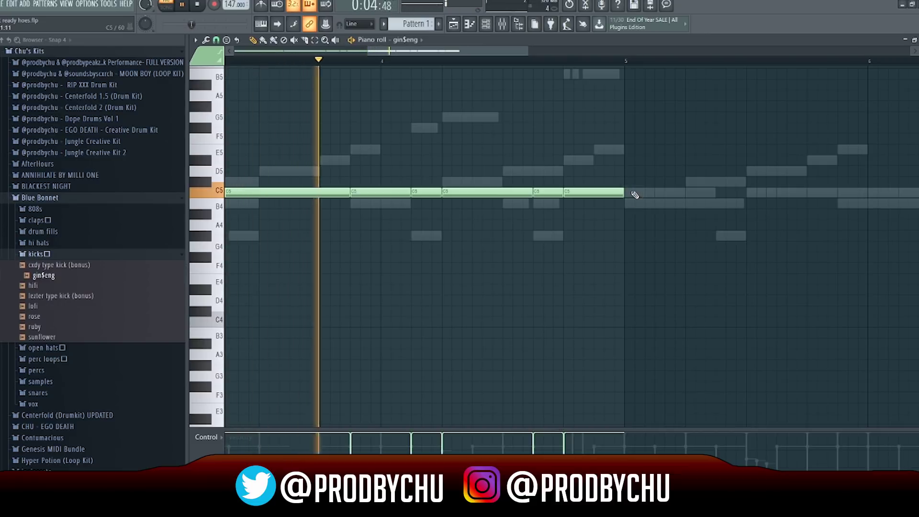
- Add an FL Keys channel to the pattern and open its piano roll
{"action": "scroll", "coordinate": [622, 239], "scroll_direction": "right", "scroll_amount": 5}
{"action": "key", "text": "ctrl+z"}
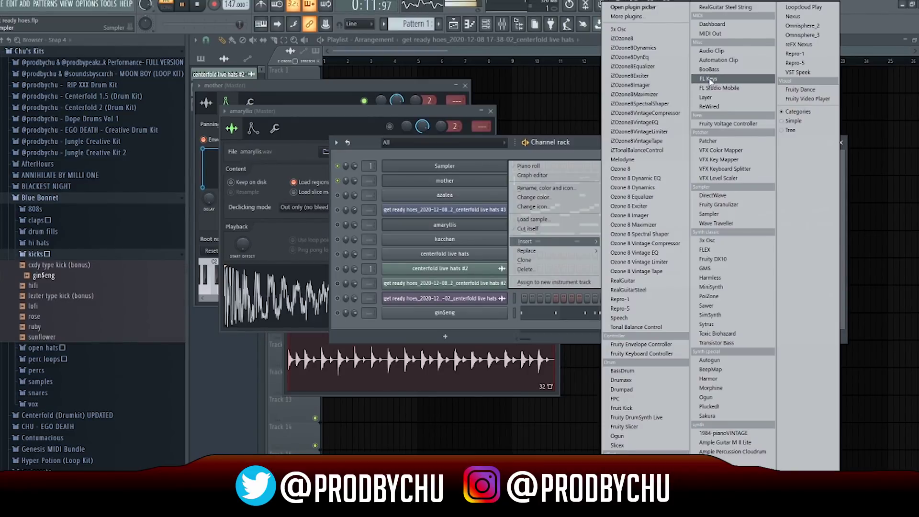
{"action": "left_click", "coordinate": [708, 79]}
{"action": "left_click", "coordinate": [311, 235]}
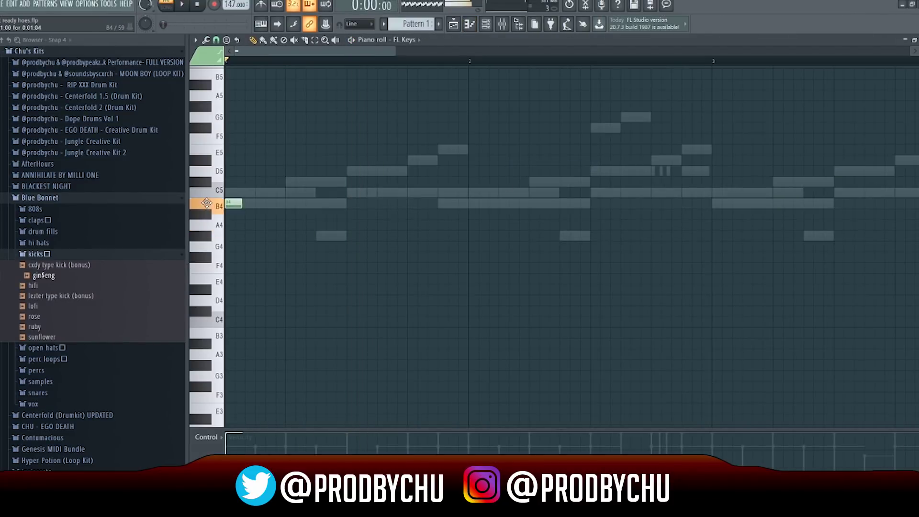
- Write 0:01:04 notes B4, D5, F#5 and G5 half a beat apart from bar 1, with a two-beat B3 bass note underneath
{"action": "key", "text": "space"}
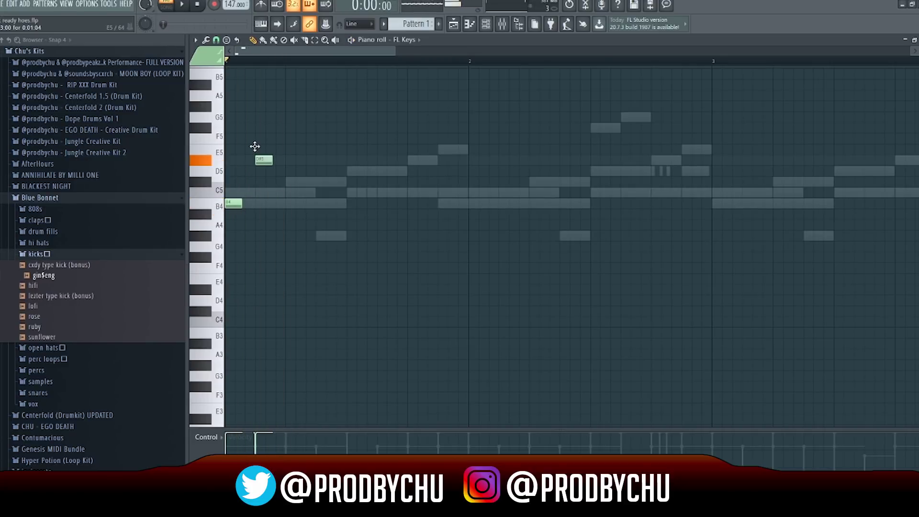
{"action": "key", "text": "space"}
{"action": "key", "text": "space"}
{"action": "key", "text": "space"}
{"action": "key", "text": "space"}
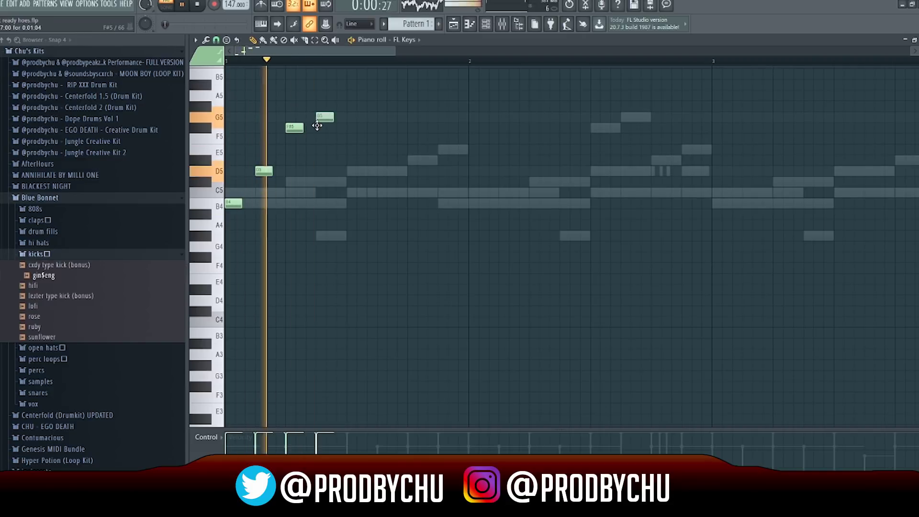
{"action": "key", "text": "space"}
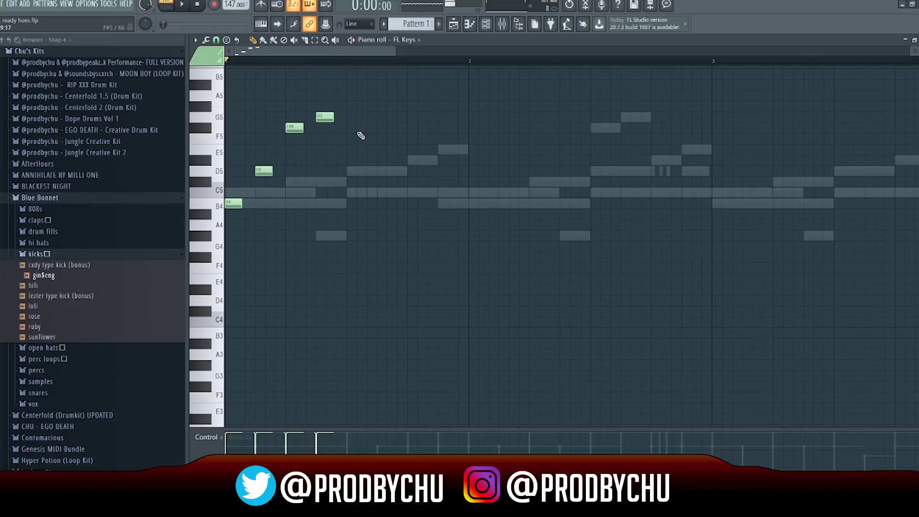
{"action": "key", "text": "space"}
{"action": "key", "text": "space"}
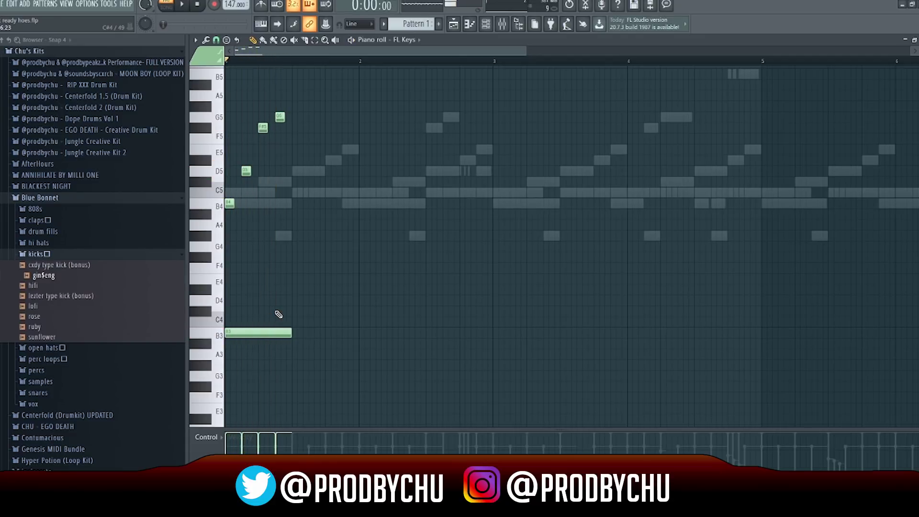
- Duplicate the two-beat melody and bass figure seven times to fill bars 1 to 4
{"action": "key", "text": "ctrl+b"}
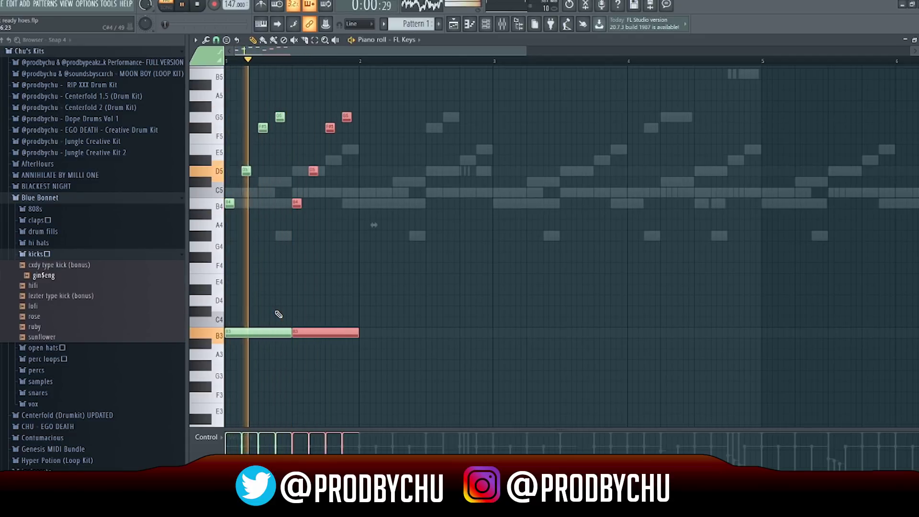
{"action": "key", "text": "ctrl+b"}
{"action": "key", "text": "ctrl+b"}
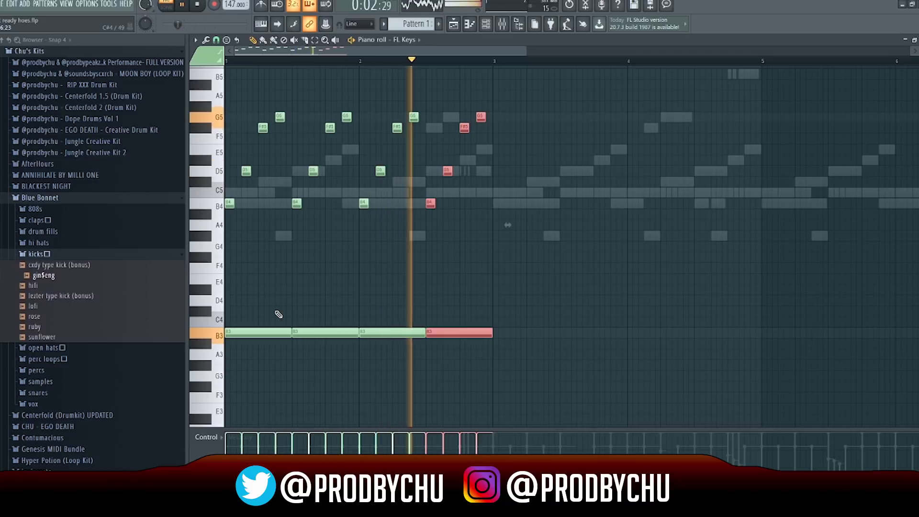
{"action": "key", "text": "ctrl+b"}
{"action": "key", "text": "ctrl+b"}
{"action": "key", "text": "ctrl+b"}
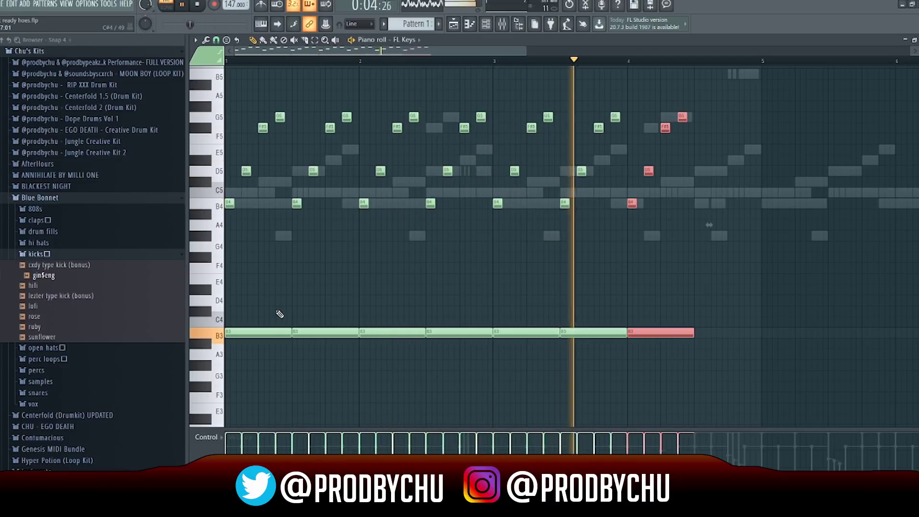
{"action": "key", "text": "ctrl+b"}
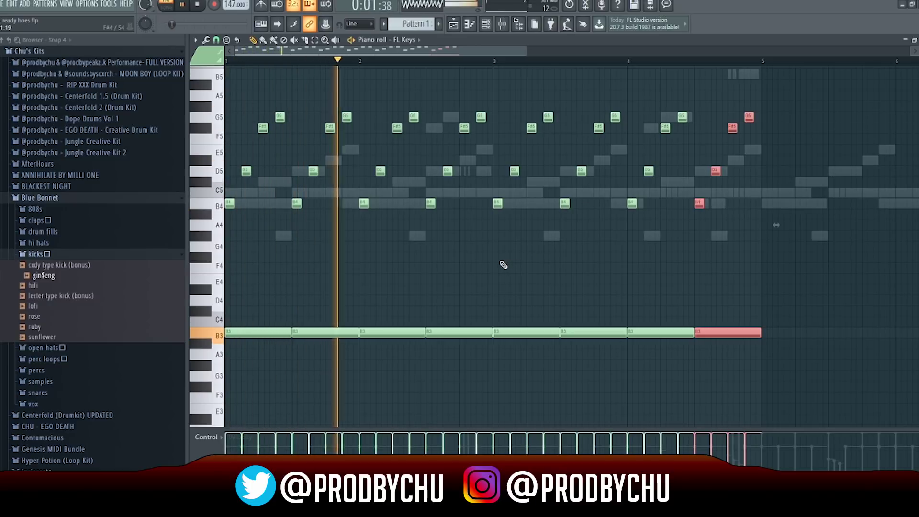
{"action": "key", "text": "ctrl+d"}
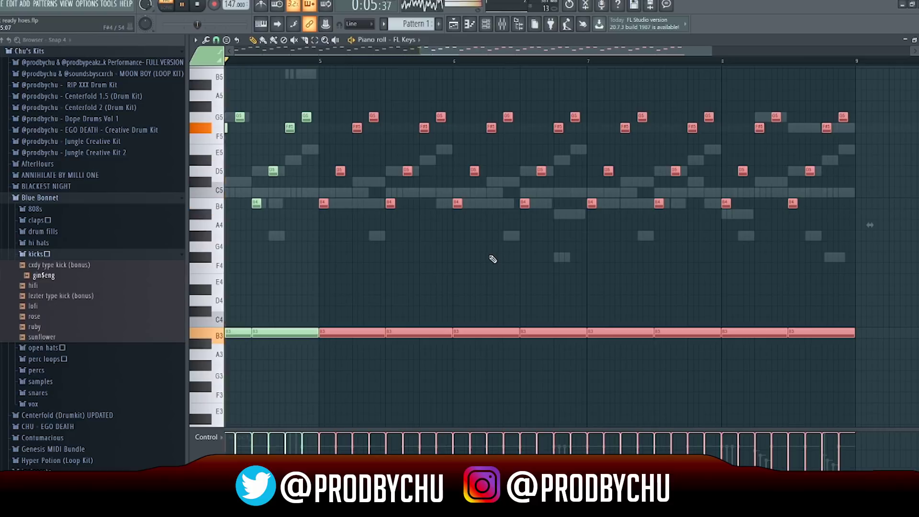
{"action": "key", "text": "ctrl+Up"}
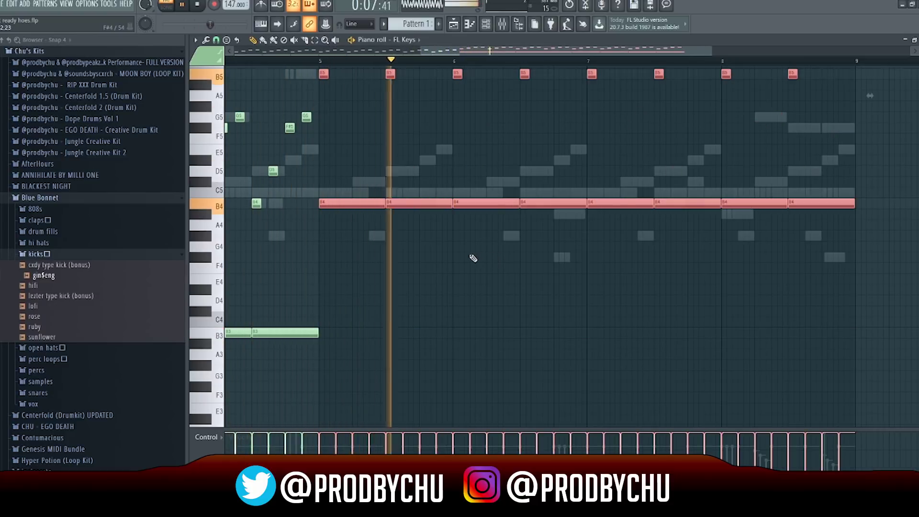
{"action": "key", "text": "ctrl+d"}
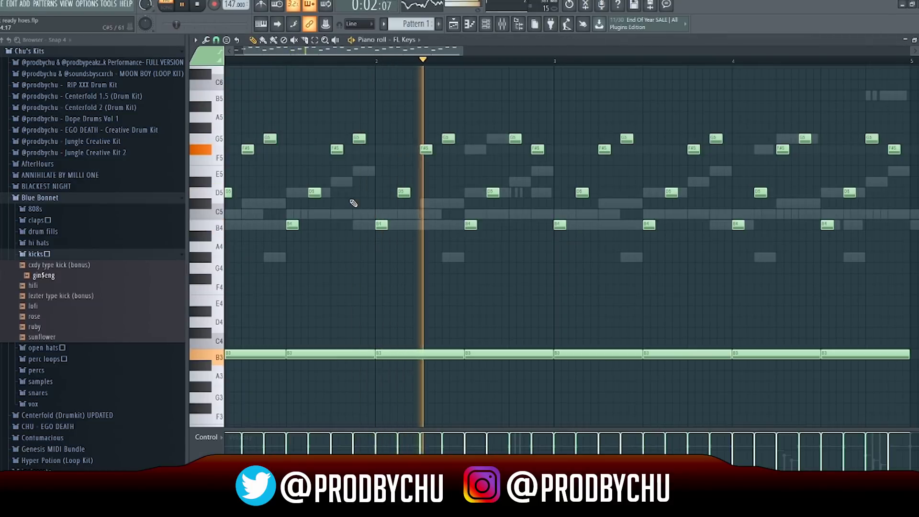
- Lower the second, third and fourth two-beat bass notes in bars 1 and 2 to G3, E3 and F#3, checking them in playback
{"action": "key", "text": "space"}
{"action": "key", "text": "space"}
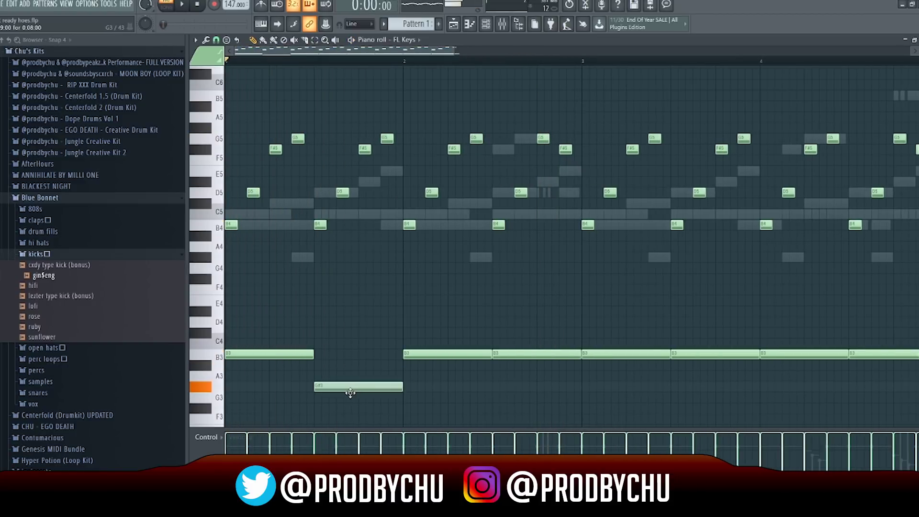
{"action": "mouse_move", "coordinate": [351, 392]}
{"action": "left_mouse_down"}
{"action": "mouse_move", "coordinate": [355, 412]}
{"action": "mouse_move", "coordinate": [350, 397]}
{"action": "left_mouse_up"}
{"action": "key", "text": "space"}
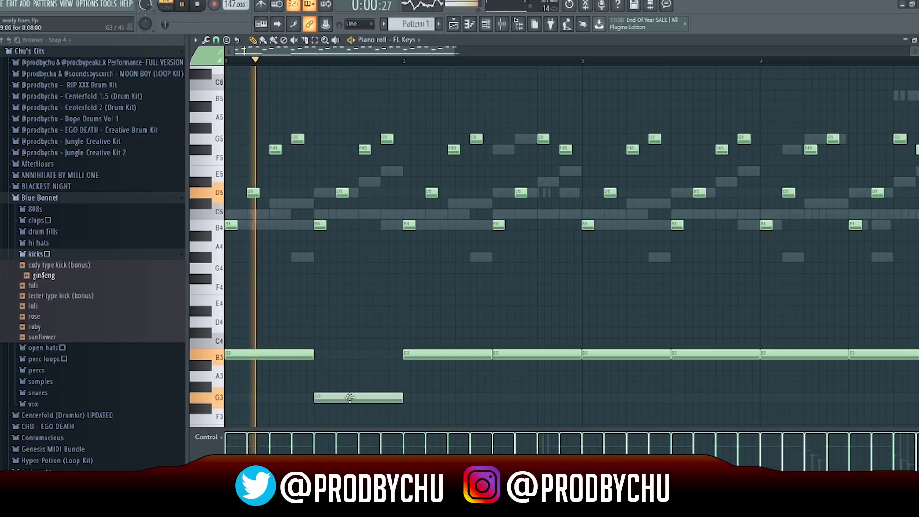
{"action": "key", "text": "space"}
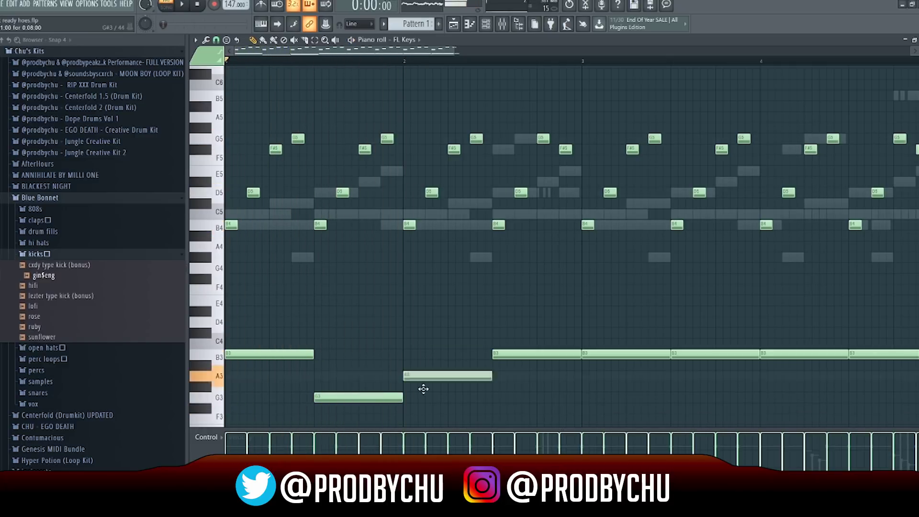
{"action": "key", "text": "space"}
{"action": "scroll", "coordinate": [426, 365], "scroll_direction": "down", "scroll_amount": 3}
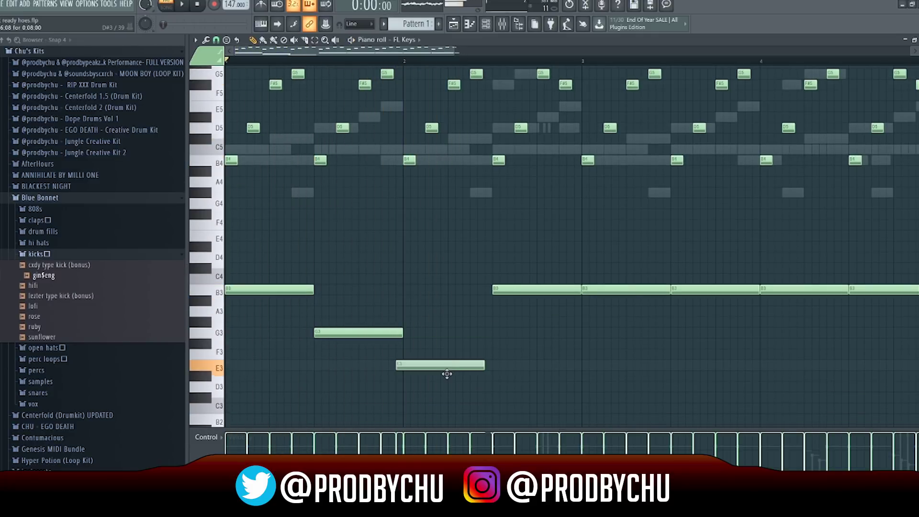
{"action": "key", "text": "space"}
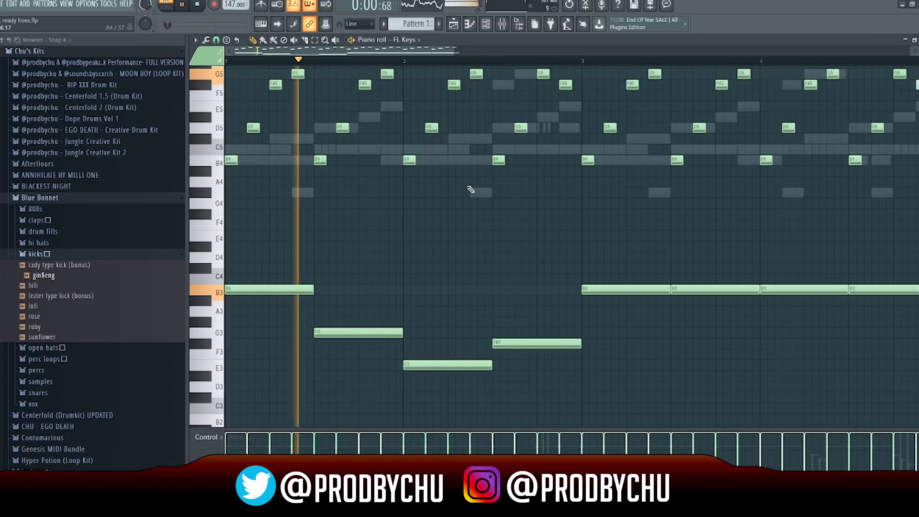
- Delete the remaining B3 bass notes in bars 3 and 4 and duplicate the B3, G3, E3, F#3 bass line into them
{"action": "scroll", "coordinate": [526, 239], "scroll_direction": "down", "scroll_amount": 3}
{"action": "left_click_drag", "start_coordinate": [573, 335], "coordinate": [400, 273]}
{"action": "key", "text": "Delete"}
{"action": "key", "text": "ctrl+a"}
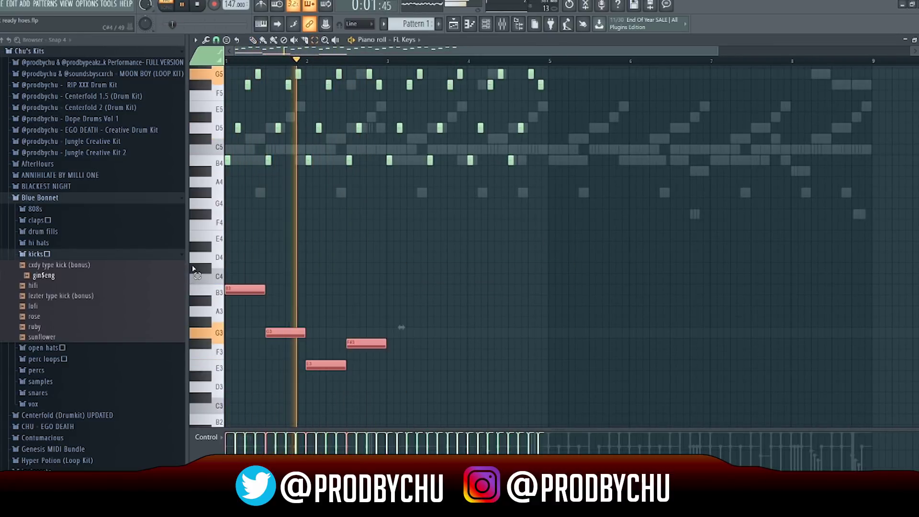
{"action": "key", "text": "ctrl+b"}
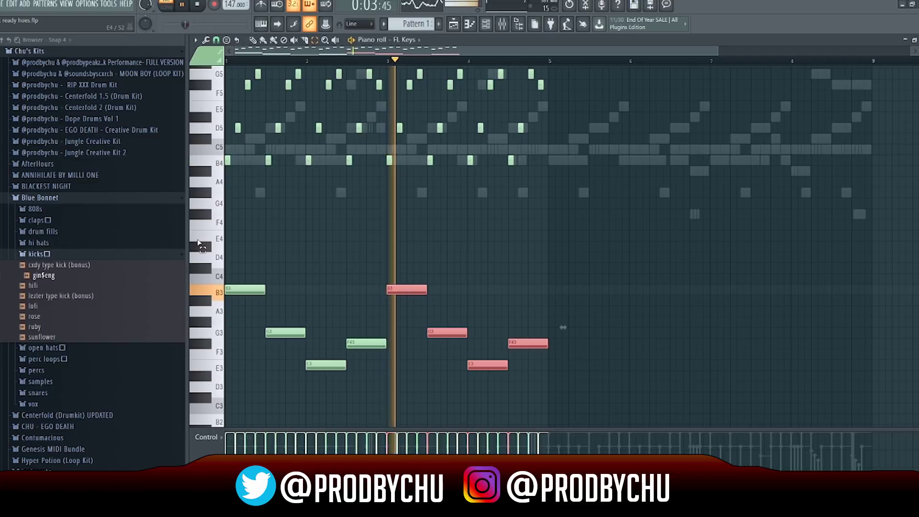
- Duplicate the complete four-bar FL Keys melody and bass line into bars 5 to 8
{"action": "left_click", "coordinate": [463, 232], "text": "ctrl"}
{"action": "key", "text": "ctrl+a"}
{"action": "key", "text": "ctrl+b"}
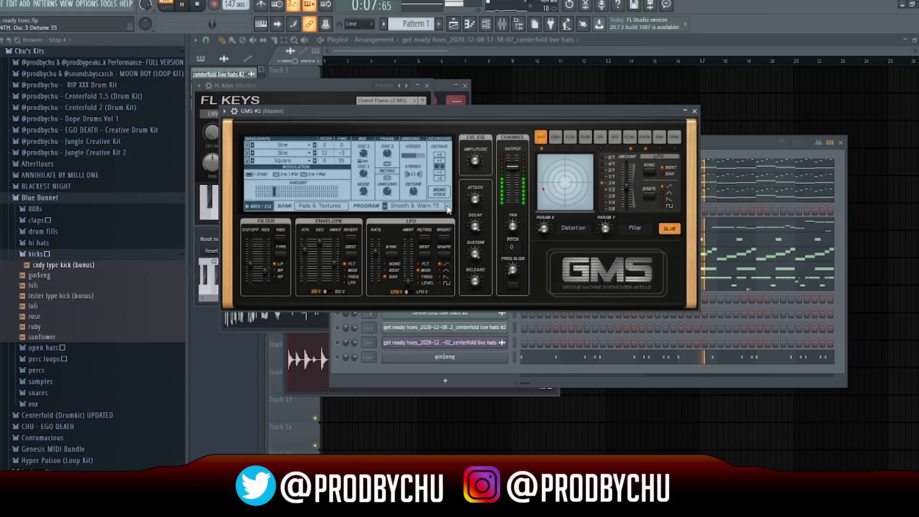
- Audition the GMS #2 Pads & Textures programs from Smooth & Warm TE through to Tonecrunch, and close the synth
{"action": "left_click", "coordinate": [446, 205]}
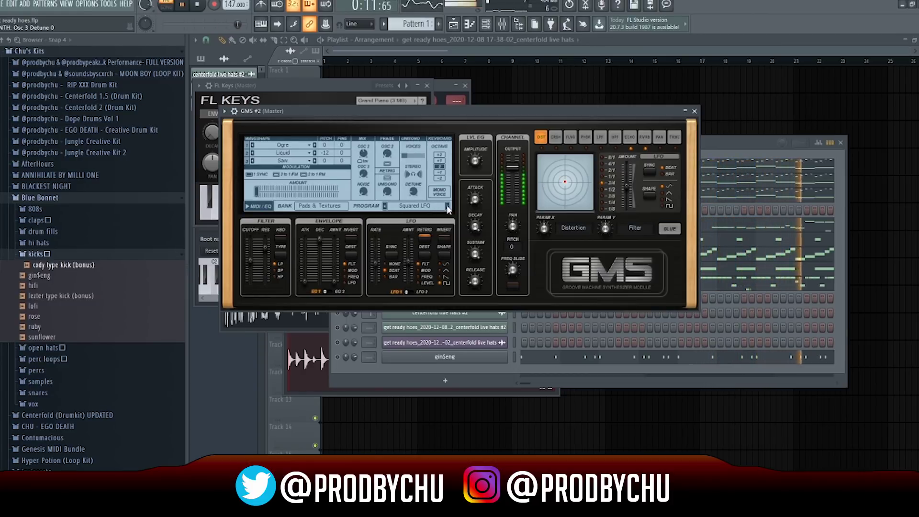
{"action": "left_click", "coordinate": [447, 204]}
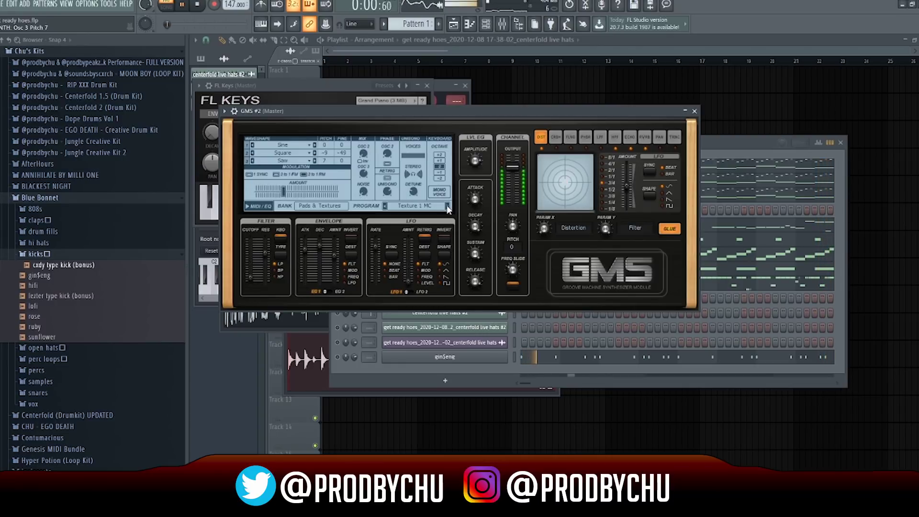
{"action": "left_click", "coordinate": [446, 205]}
{"action": "left_click", "coordinate": [446, 205]}
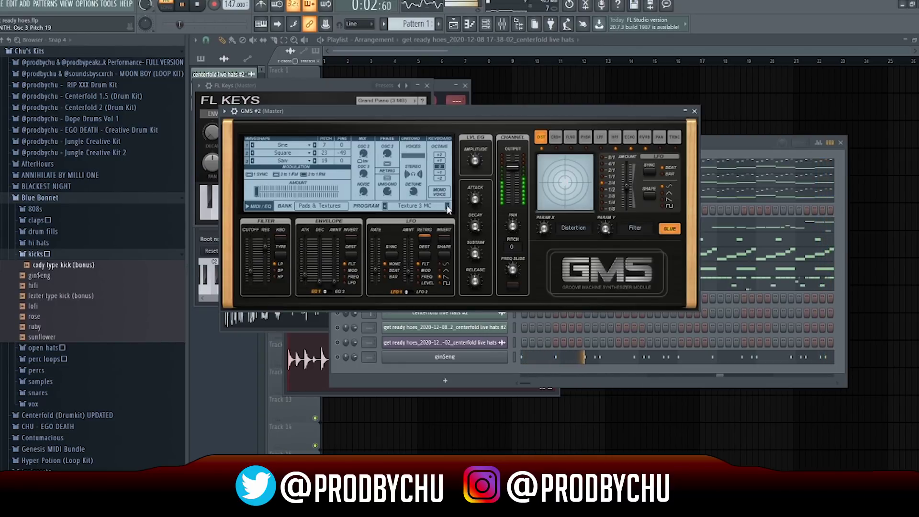
{"action": "left_click", "coordinate": [447, 205]}
{"action": "left_click", "coordinate": [447, 204]}
{"action": "left_click", "coordinate": [446, 204]}
{"action": "left_click", "coordinate": [446, 205]}
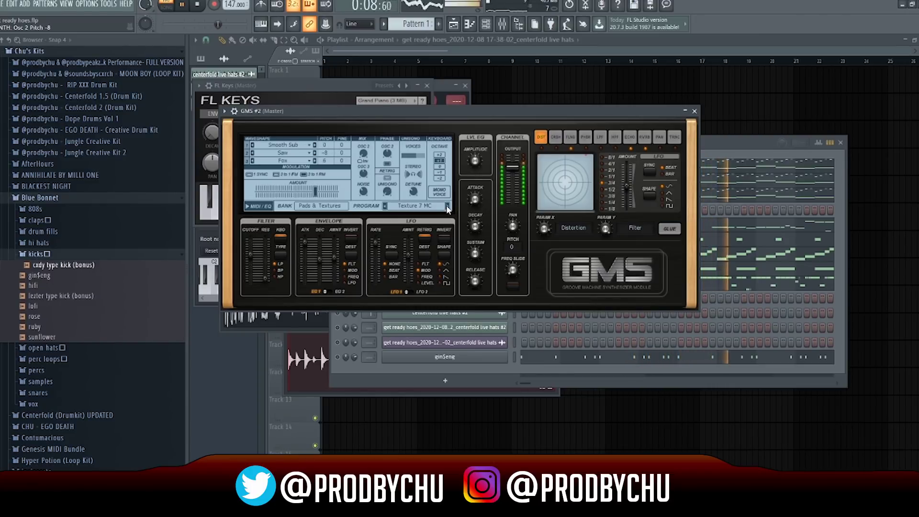
{"action": "left_click", "coordinate": [447, 205]}
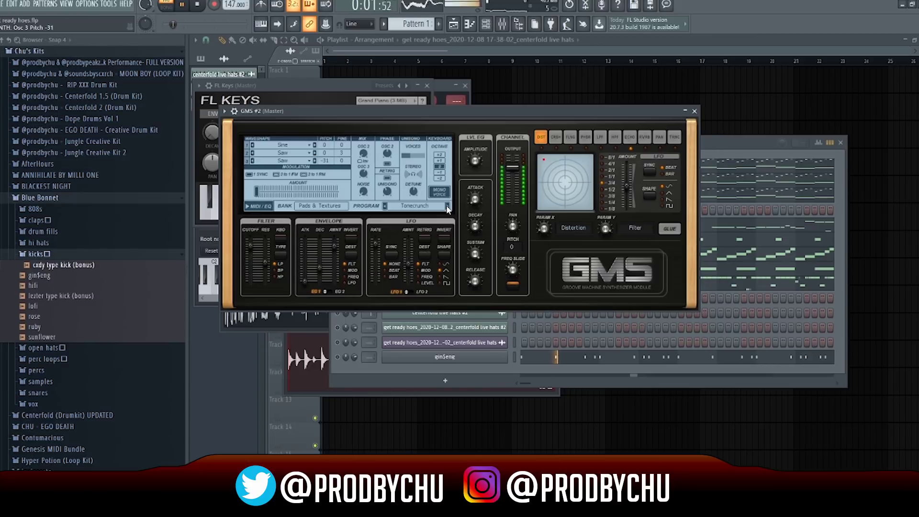
{"action": "left_click", "coordinate": [694, 111]}
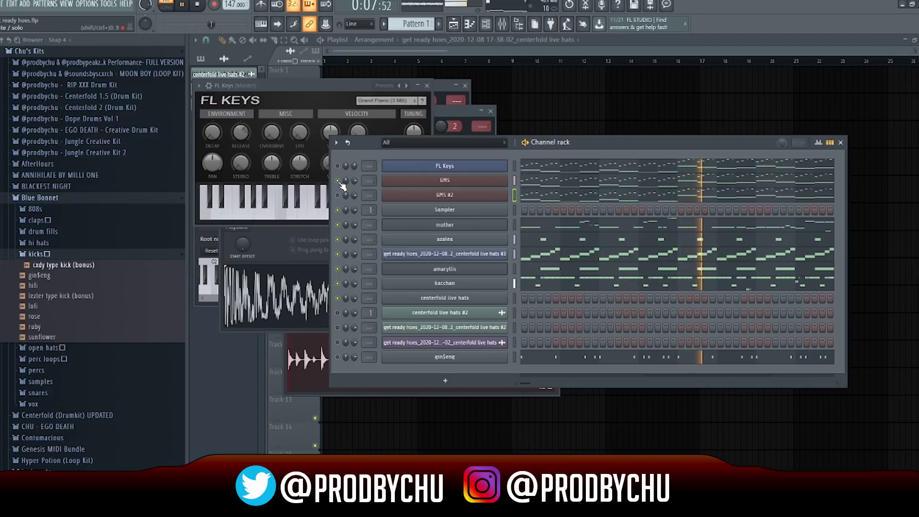
- Set the envelope attack of the GMS channel's Blipper program to 0.47 % and close the synth
{"action": "left_click", "coordinate": [483, 183]}
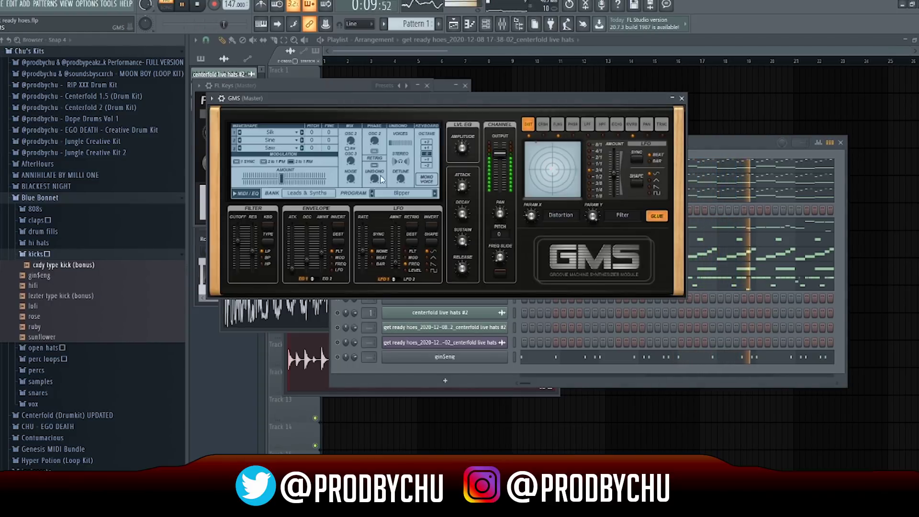
{"action": "left_click", "coordinate": [294, 260]}
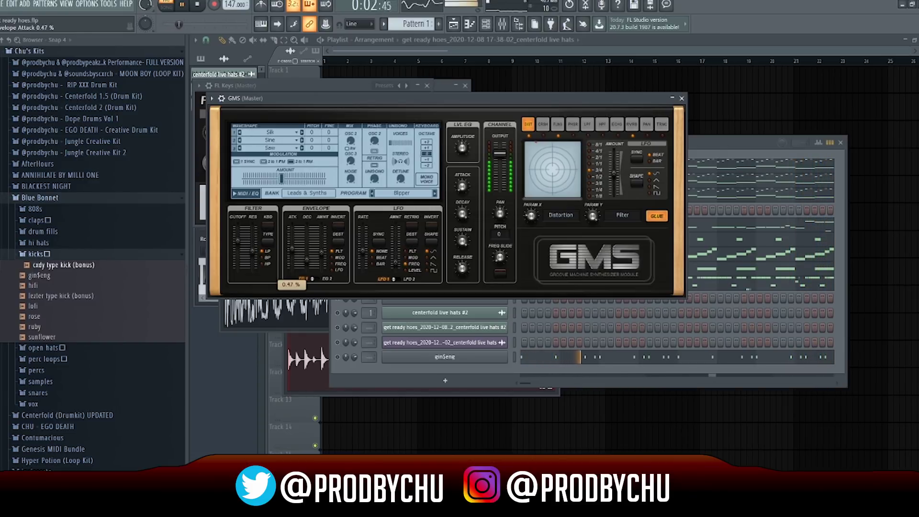
{"action": "left_click", "coordinate": [681, 99]}
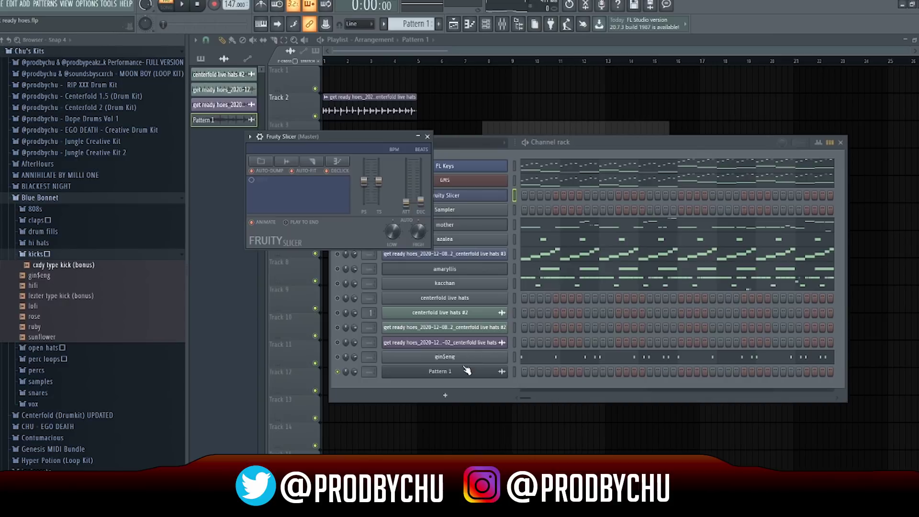
- Load the rendered Pattern 1 audio into the Fruity Slicer channel
{"action": "left_click", "coordinate": [466, 371]}
{"action": "left_click_drag", "start_coordinate": [461, 372], "coordinate": [463, 196]}
{"action": "left_click", "coordinate": [462, 196]}
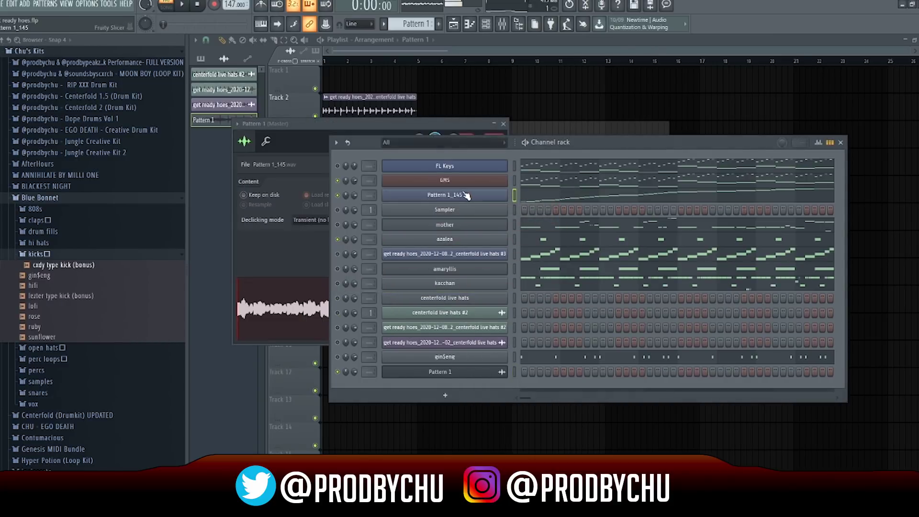
- Slice the loaded Pattern 1 audio by beat in Fruity Slicer and raise the slices' attack slightly during playback
{"action": "left_click", "coordinate": [311, 162]}
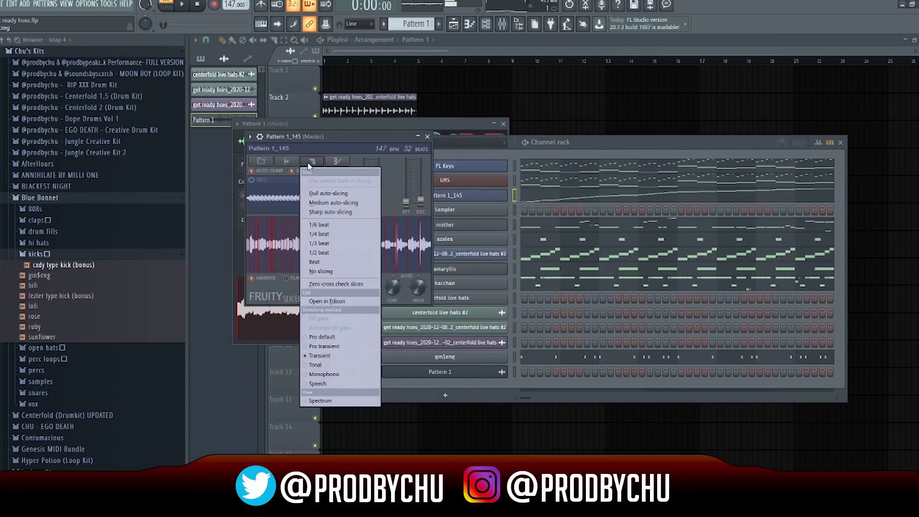
{"action": "left_click", "coordinate": [316, 262]}
{"action": "key", "text": "space"}
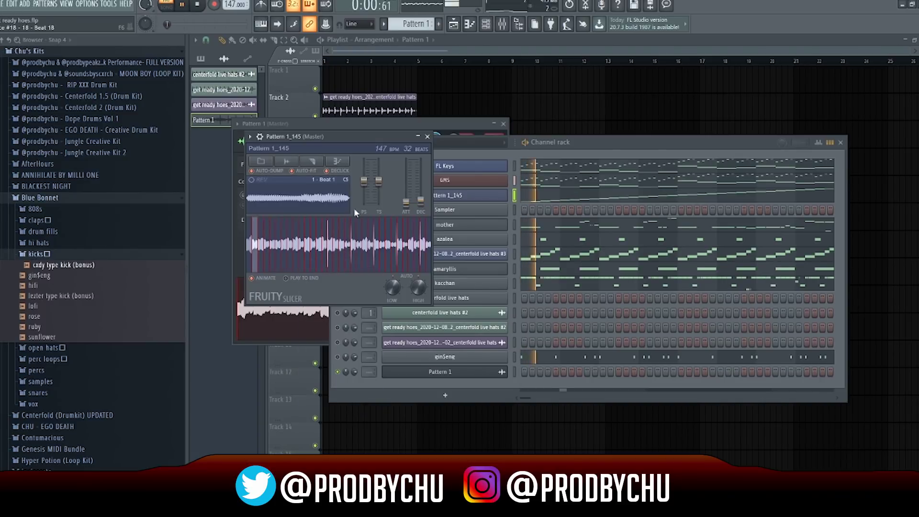
{"action": "left_click", "coordinate": [442, 162]}
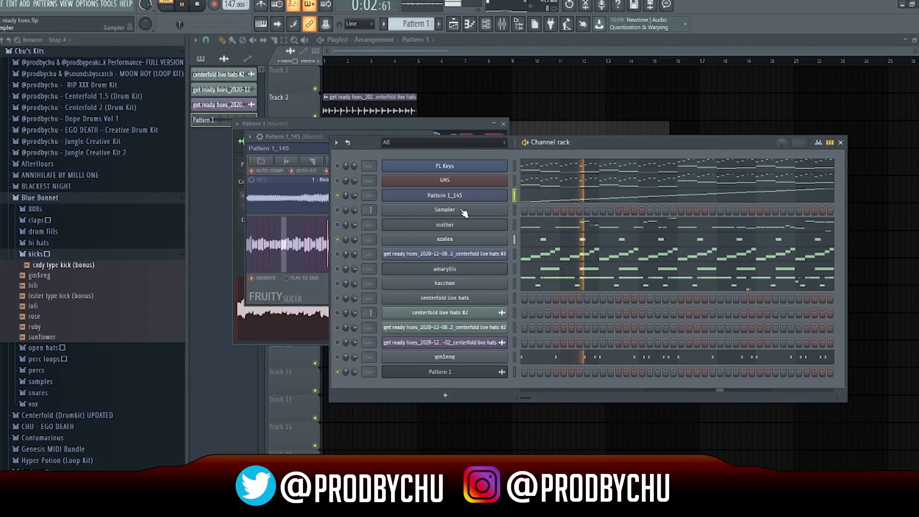
{"action": "left_click", "coordinate": [478, 196]}
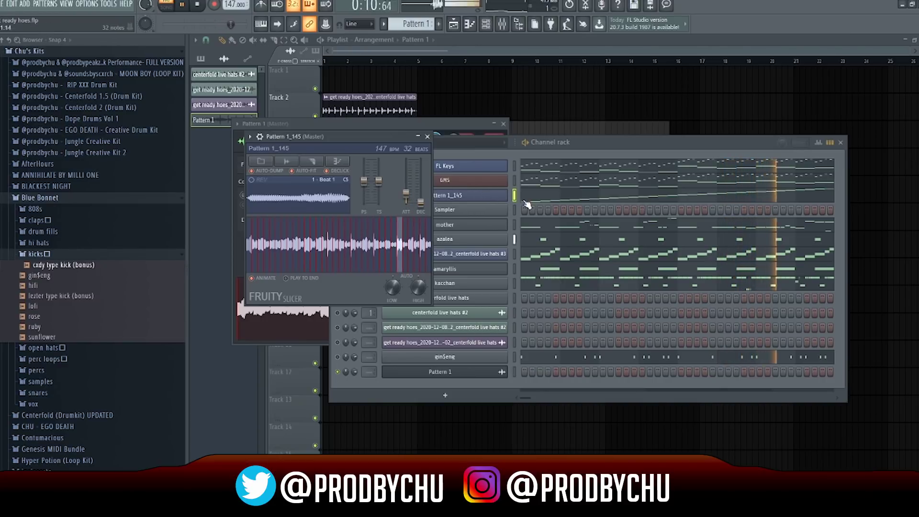
- Clone the Pattern 1_145 slicer channel, paste the original's notes into the clone and raise its pitch shift
{"action": "left_click", "coordinate": [493, 154]}
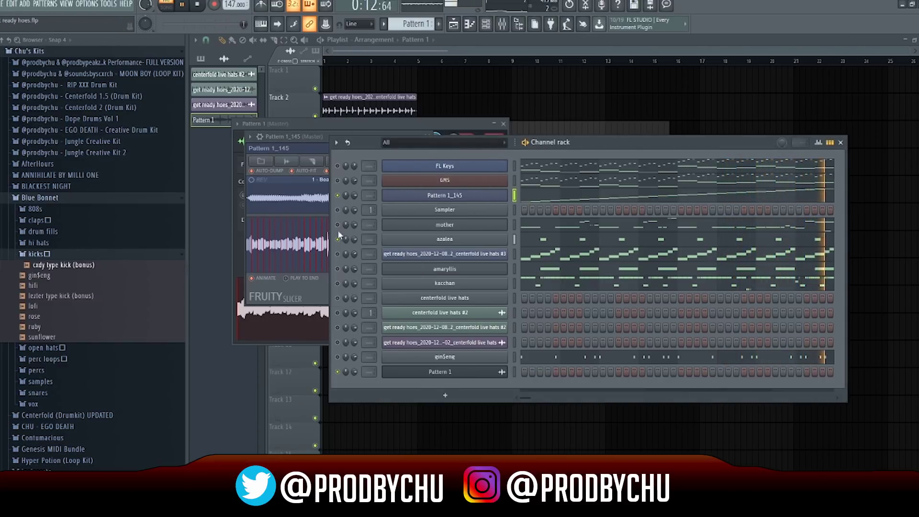
{"action": "right_click", "coordinate": [474, 195]}
{"action": "left_click", "coordinate": [523, 279]}
{"action": "right_click", "coordinate": [476, 211]}
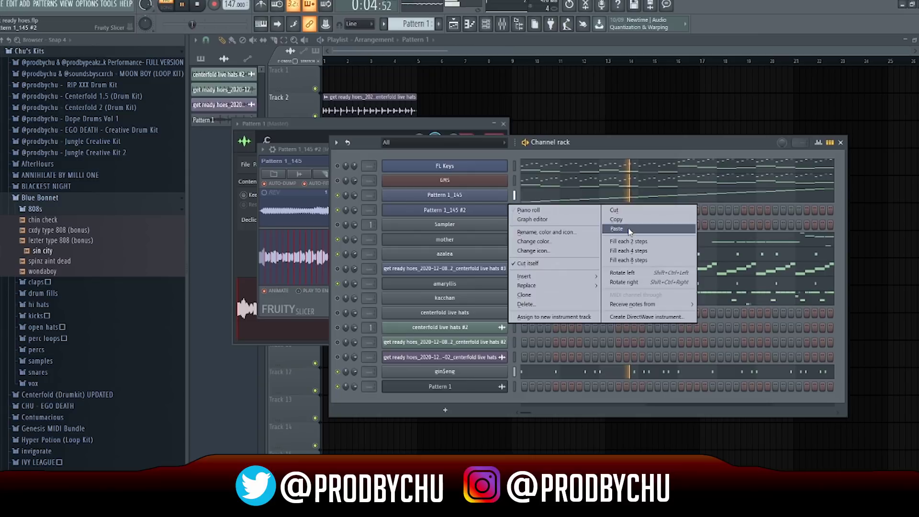
{"action": "left_click", "coordinate": [616, 228]}
{"action": "left_click", "coordinate": [476, 210]}
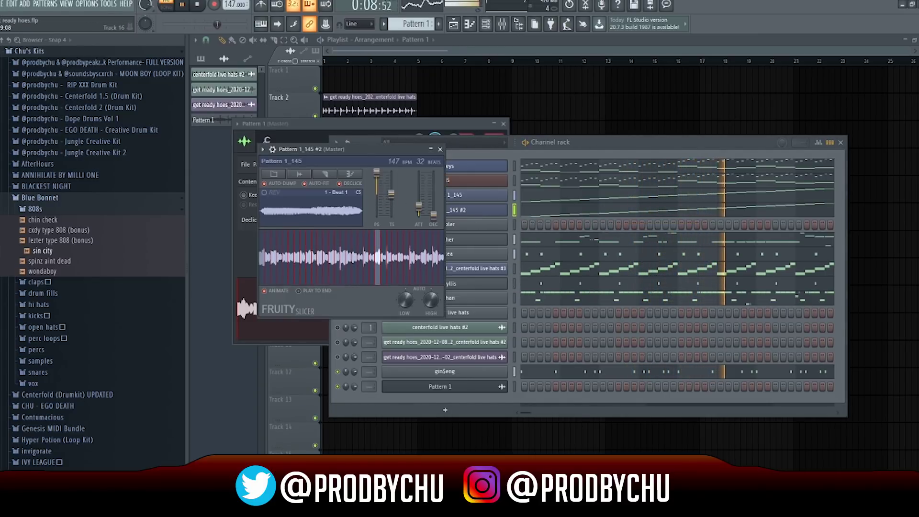
- Reorder the first six notes of Pattern 1_145 #2 to slices 8, 2, 11, 13, 14 and 13, checking by playback
{"action": "left_click", "coordinate": [547, 216]}
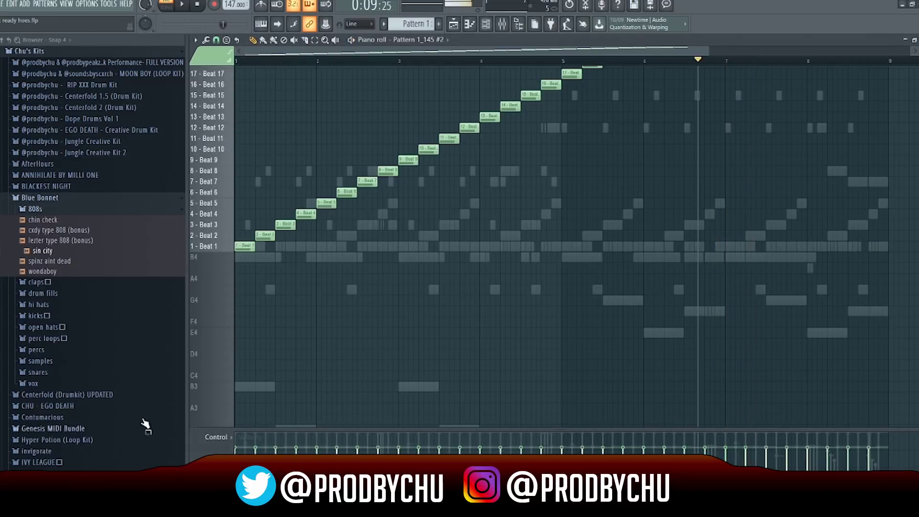
{"action": "key", "text": "space"}
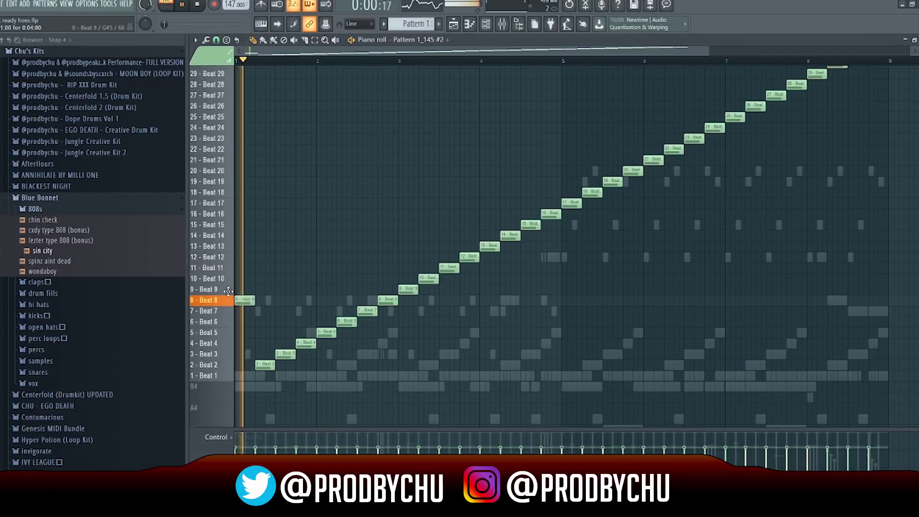
{"action": "key", "text": "space"}
{"action": "left_click_drag", "start_coordinate": [284, 354], "coordinate": [283, 267]}
{"action": "left_click_drag", "start_coordinate": [310, 343], "coordinate": [310, 246]}
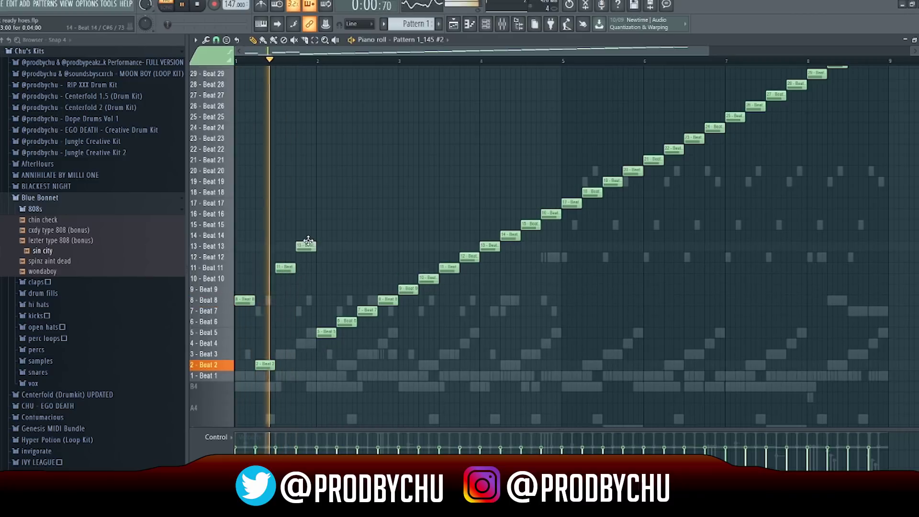
{"action": "key", "text": "space"}
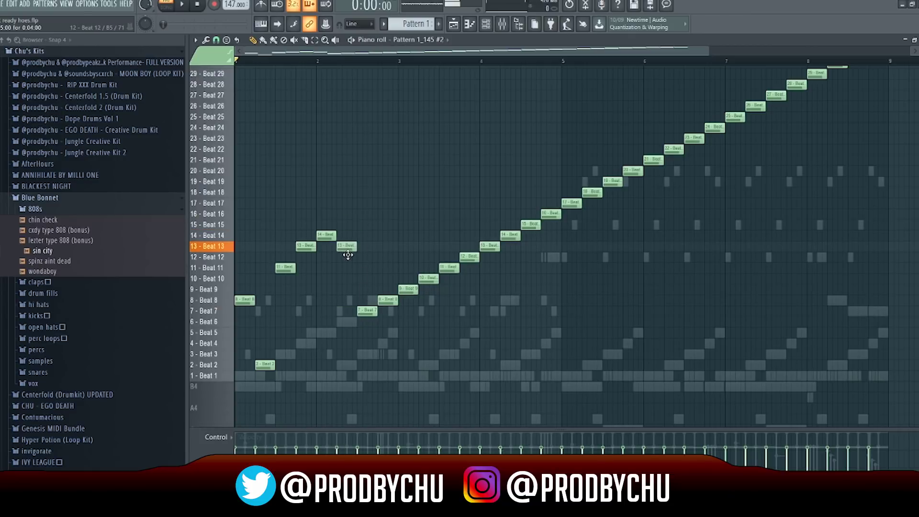
{"action": "key", "text": "space"}
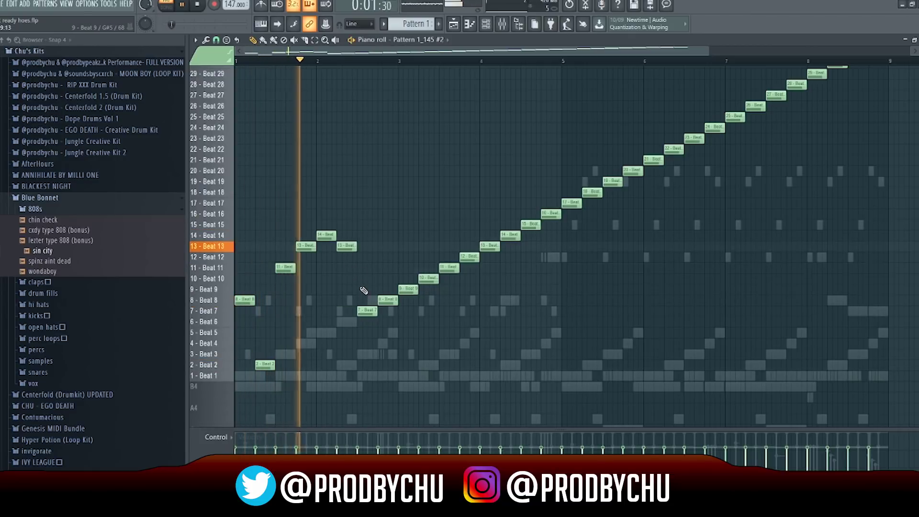
{"action": "key", "text": "space"}
- Close the piano roll, mute the original Pattern 1_145 channel and close the cloned slicer's window
{"action": "left_click", "coordinate": [913, 40]}
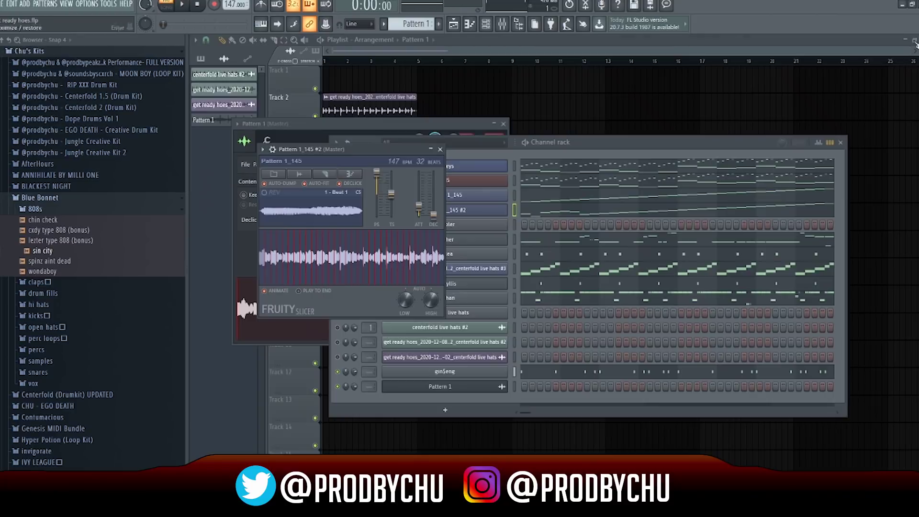
{"action": "left_click", "coordinate": [489, 155]}
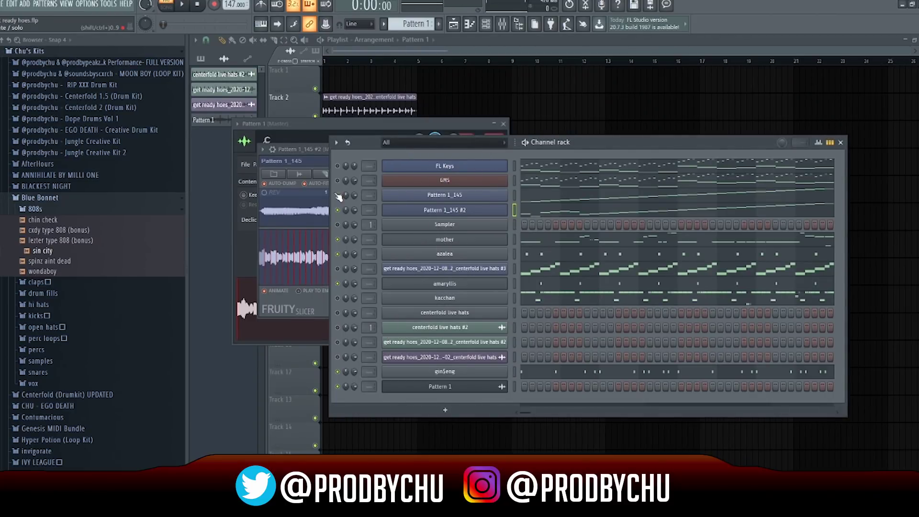
{"action": "left_click", "coordinate": [471, 214]}
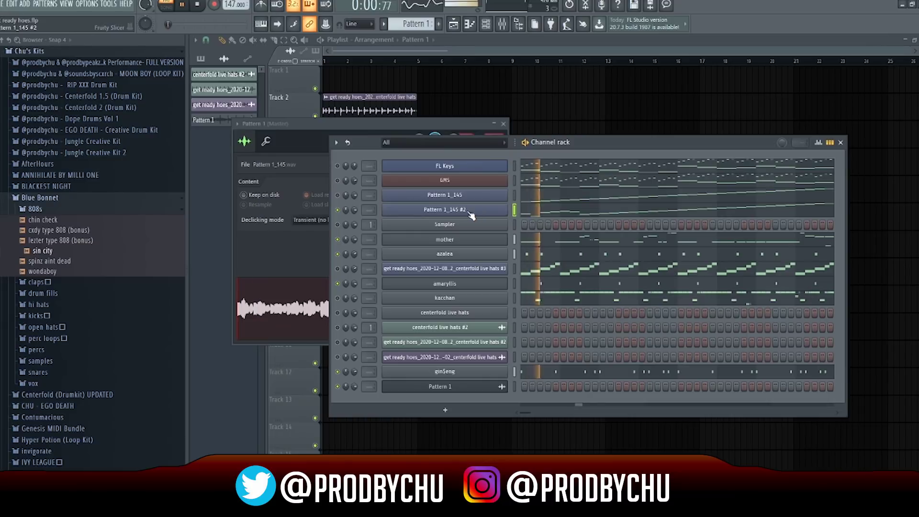
- Set the seventh and eighth notes of Pattern 1_145 #2 to slices 15 and 16
{"action": "left_click", "coordinate": [526, 213]}
{"action": "key", "text": "space"}
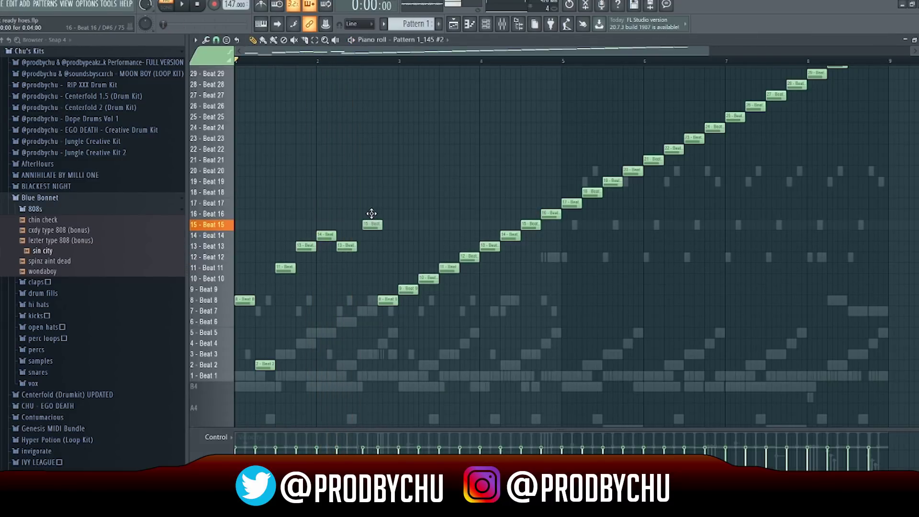
{"action": "left_click_drag", "start_coordinate": [378, 224], "coordinate": [367, 225]}
{"action": "key", "text": "space"}
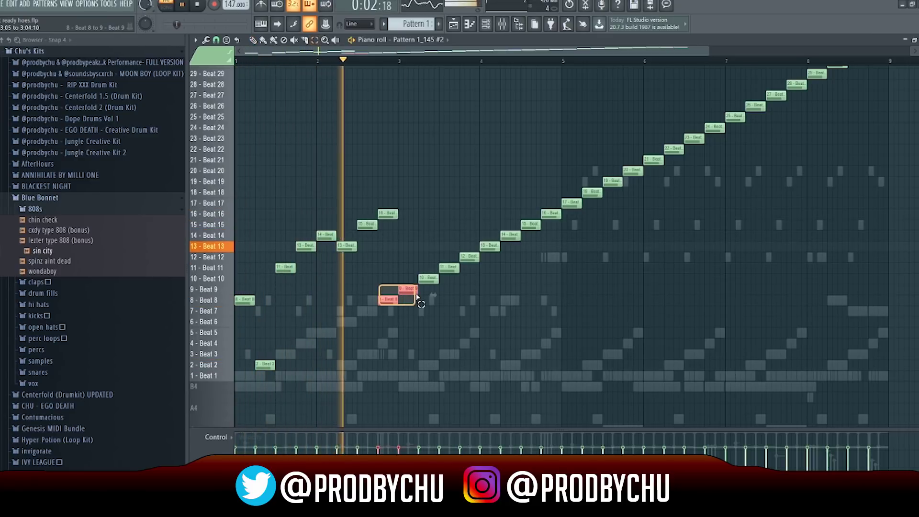
- Delete all leftover ascending slice notes of Pattern 1_145 #2, keeping only the rearranged two-bar phrase
{"action": "key", "text": "space"}
{"action": "scroll", "coordinate": [412, 65], "scroll_direction": "down", "scroll_amount": 2}
{"action": "key", "text": "space"}
{"action": "scroll", "coordinate": [412, 64], "scroll_direction": "down", "scroll_amount": 1}
{"action": "left_click_drag", "start_coordinate": [622, 329], "coordinate": [358, 251]}
{"action": "key", "text": "Delete"}
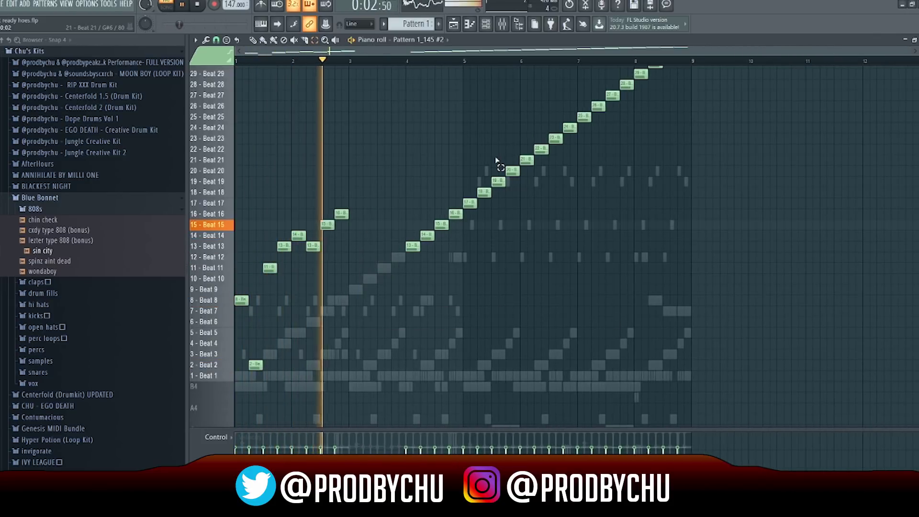
{"action": "scroll", "coordinate": [516, 177], "scroll_direction": "up", "scroll_amount": 2}
{"action": "key", "text": "space"}
{"action": "key", "text": "space"}
{"action": "left_click_drag", "start_coordinate": [895, 348], "coordinate": [431, 72]}
{"action": "key", "text": "Delete"}
{"action": "key", "text": "space"}
{"action": "key", "text": "space"}
- Play the phrase from the start and chop the fourth note, Beat 13, into two short repeated notes with gaps
{"action": "scroll", "coordinate": [303, 275], "scroll_direction": "down", "scroll_amount": 5}
{"action": "left_click", "coordinate": [238, 59]}
{"action": "scroll", "coordinate": [240, 59], "scroll_direction": "up", "scroll_amount": 2}
{"action": "key", "text": "space"}
{"action": "key", "text": "space"}
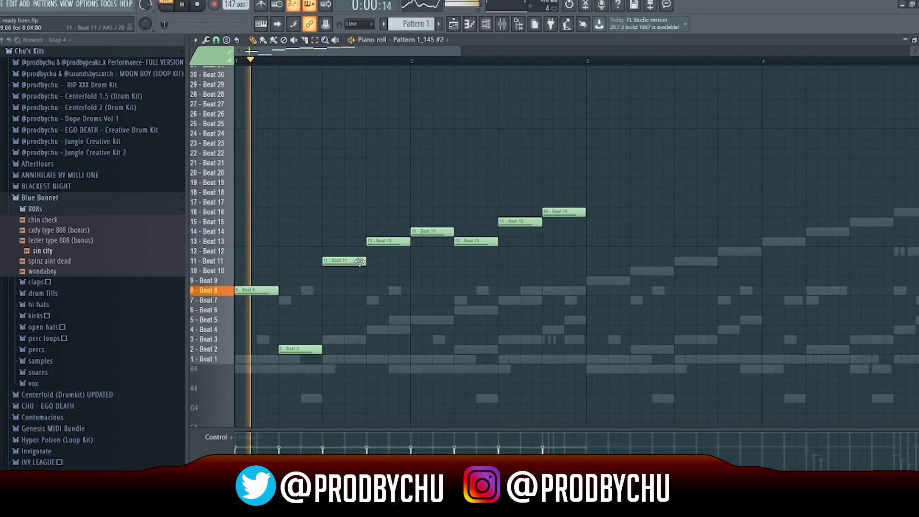
{"action": "key", "text": "space"}
{"action": "key", "text": "space"}
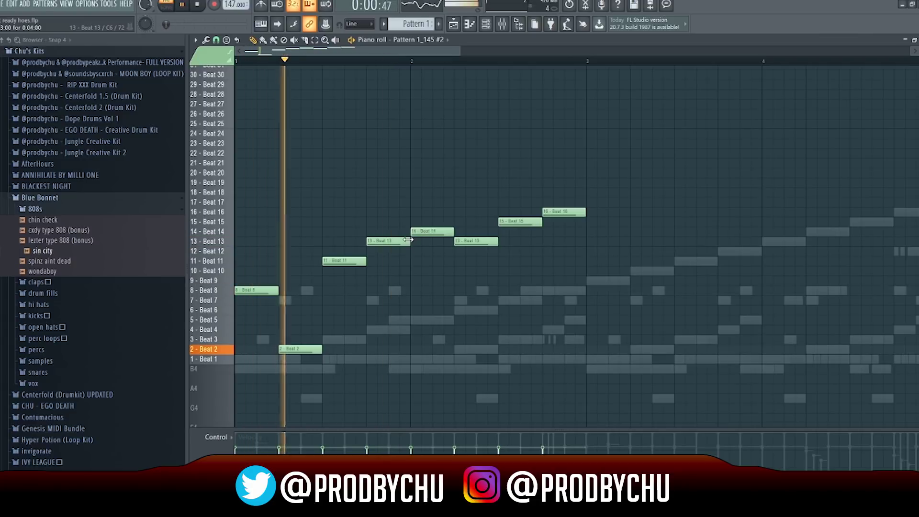
{"action": "left_click", "coordinate": [389, 241]}
{"action": "key", "text": "space"}
{"action": "key", "text": "space"}
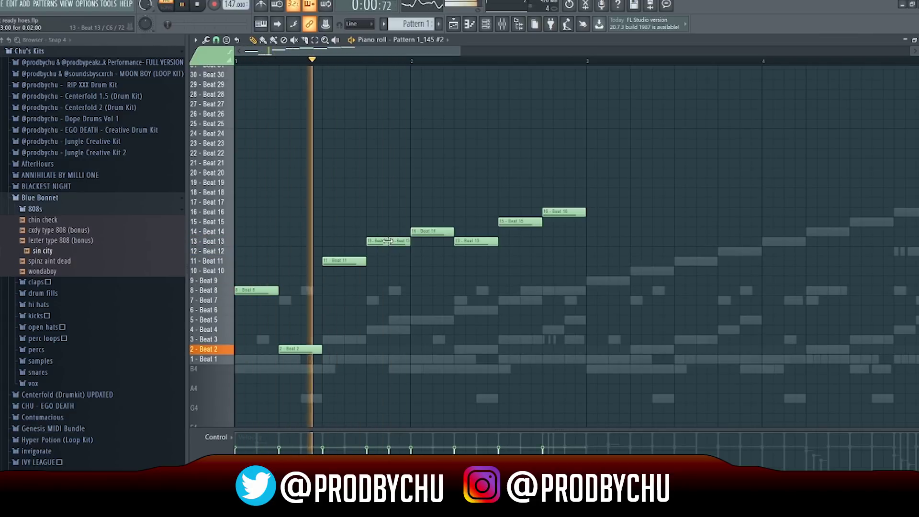
{"action": "key", "text": "space"}
{"action": "left_click_drag", "start_coordinate": [410, 241], "coordinate": [407, 241]}
{"action": "key", "text": "space"}
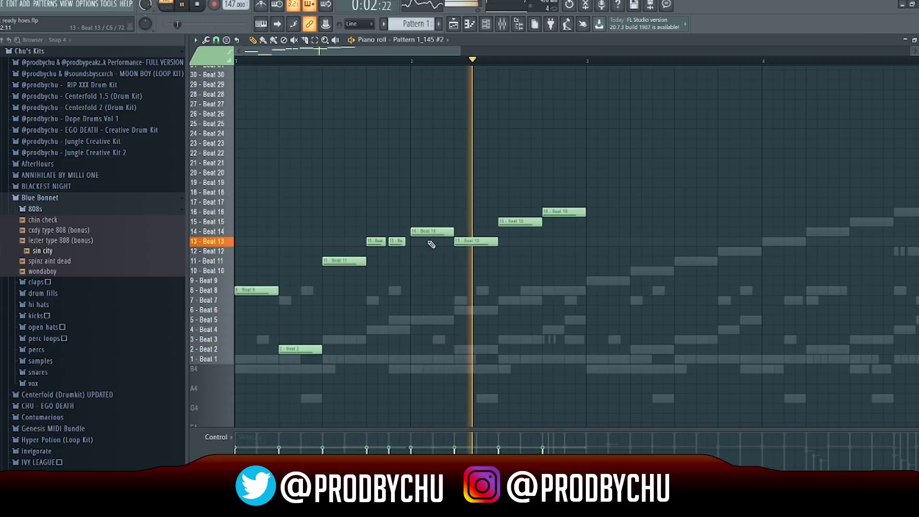
- Chop the Beat 15 note into two short repeated notes and play the phrase back
{"action": "key", "text": "space"}
{"action": "key", "text": "space"}
{"action": "left_click_drag", "start_coordinate": [542, 221], "coordinate": [515, 222]}
{"action": "left_click", "coordinate": [524, 222]}
{"action": "key", "text": "space"}
{"action": "key", "text": "space"}
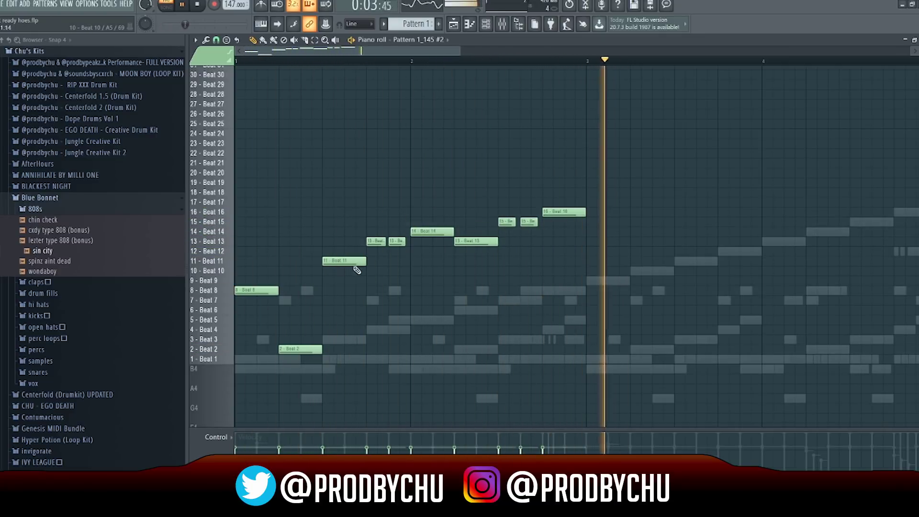
- Duplicate the two-bar slice phrase until it fills all eight bars of the pattern
{"action": "key", "text": "ctrl+b"}
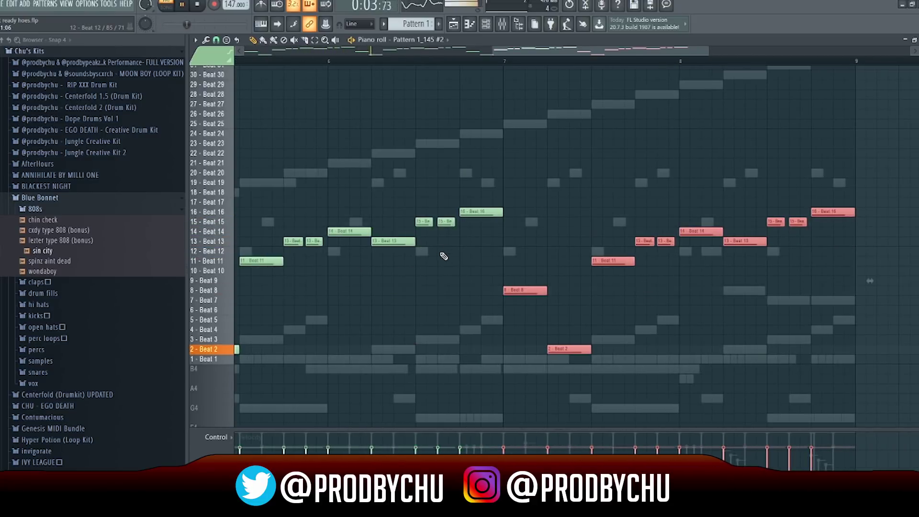
{"action": "key", "text": "Escape"}
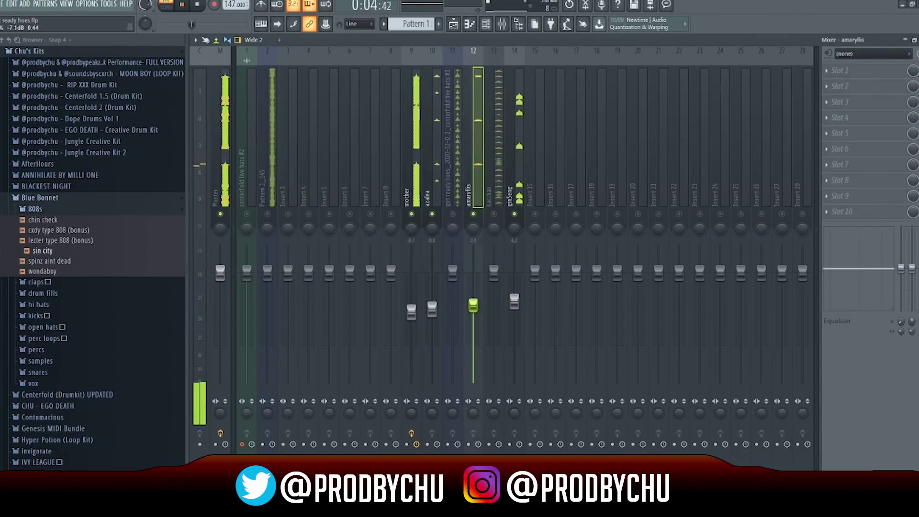
- Select the Pattern 1_145 mixer track and open its third effect slot
{"action": "left_click", "coordinate": [267, 144]}
{"action": "left_click", "coordinate": [842, 102]}
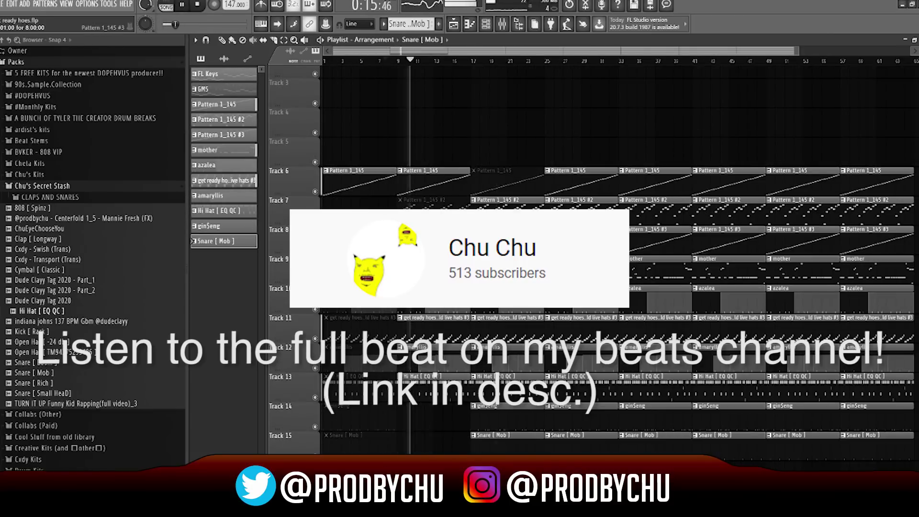
{"action": "scroll", "coordinate": [437, 411], "scroll_direction": "up", "scroll_amount": 5}
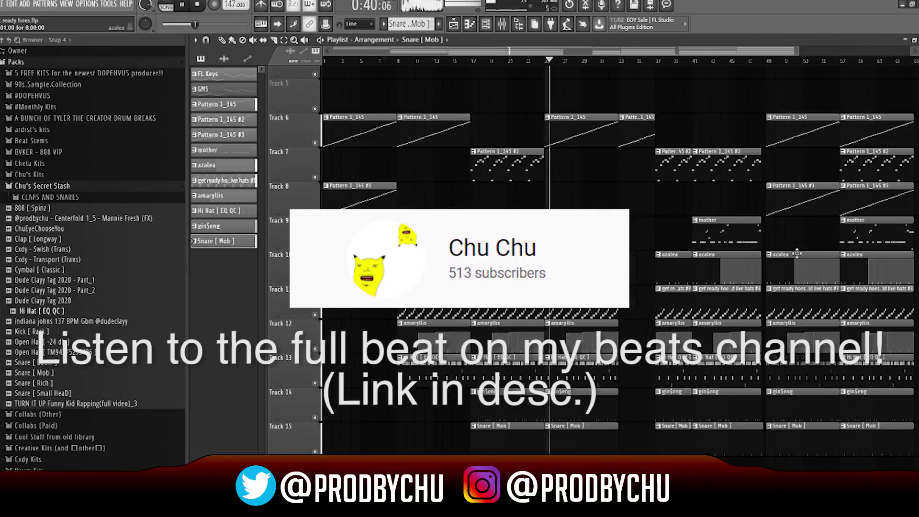